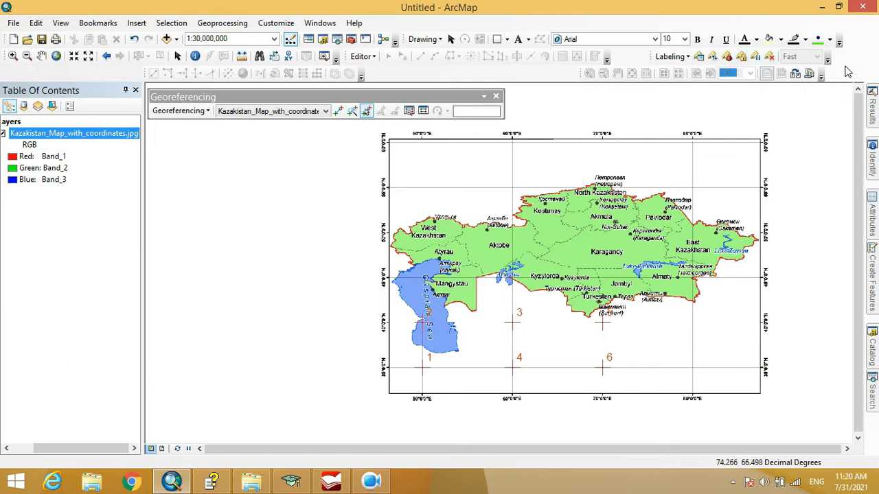
# Check in the list of available toolbars that the Georeferencing toolbar is enabled
pyautogui.rightClick(848, 72)
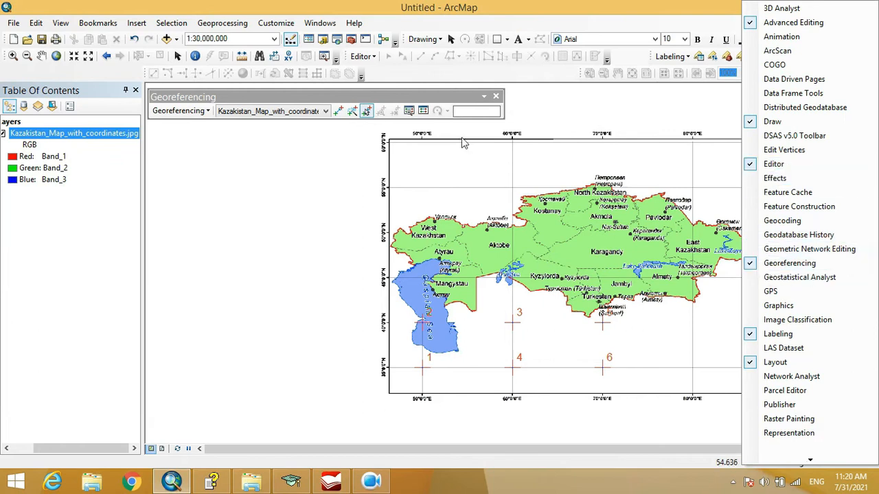
pyautogui.click(417, 103)
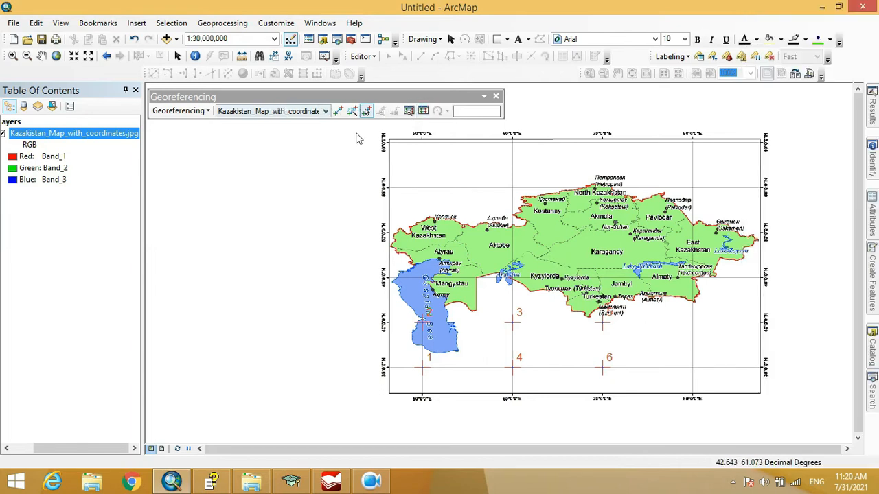
pyautogui.click(180, 110)
pyautogui.doubleClick(226, 94)
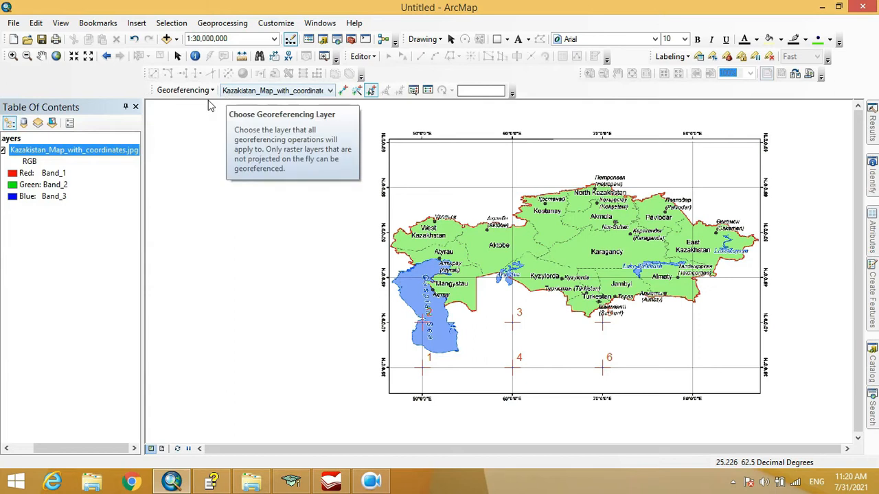
pyautogui.moveTo(158, 96); pyautogui.dragTo(173, 125)
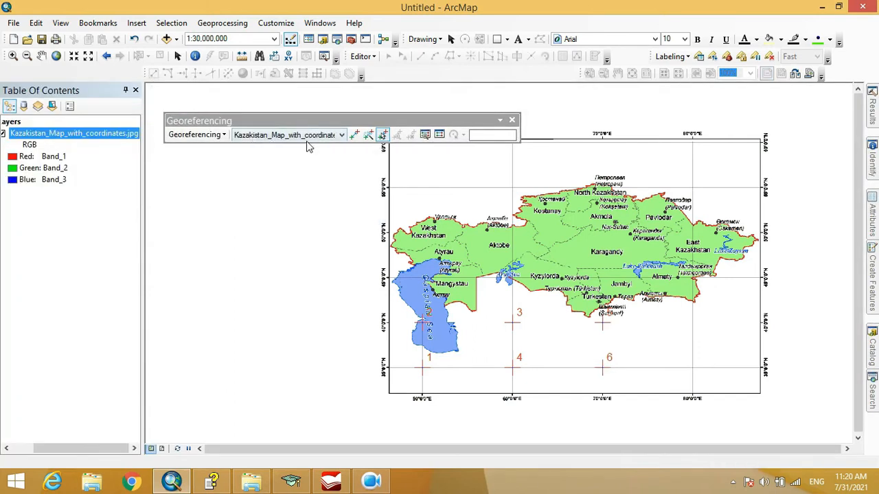
# Choose Kazakistan_Map_with_coordinates.jpg as the layer for georeferencing and reposition the floating Georeferencing toolbar slightly
pyautogui.click(341, 136)
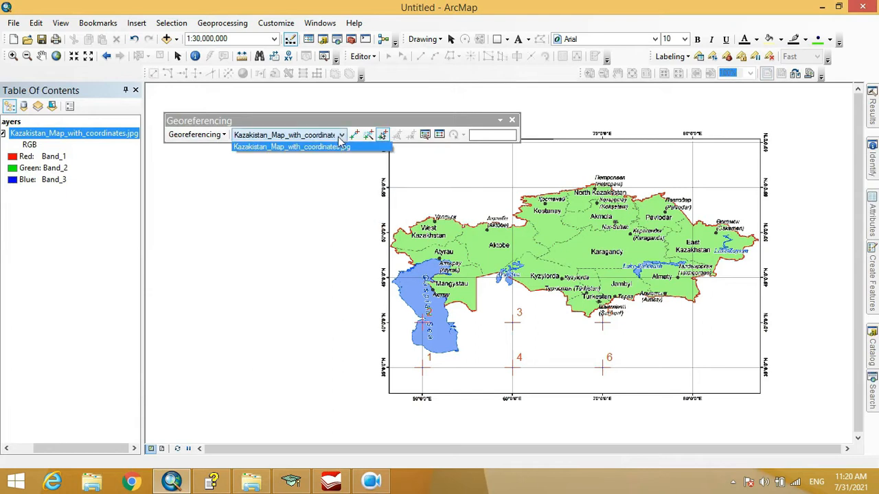
pyautogui.click(341, 146)
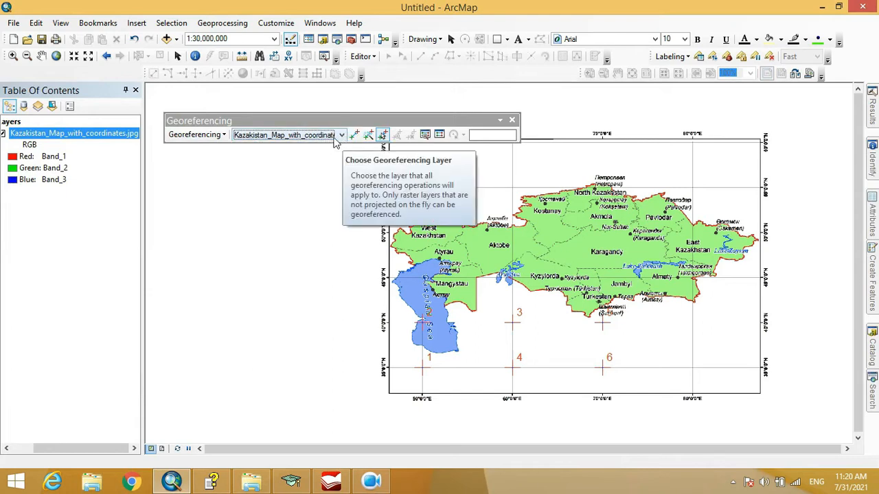
pyautogui.moveTo(254, 123); pyautogui.dragTo(247, 118)
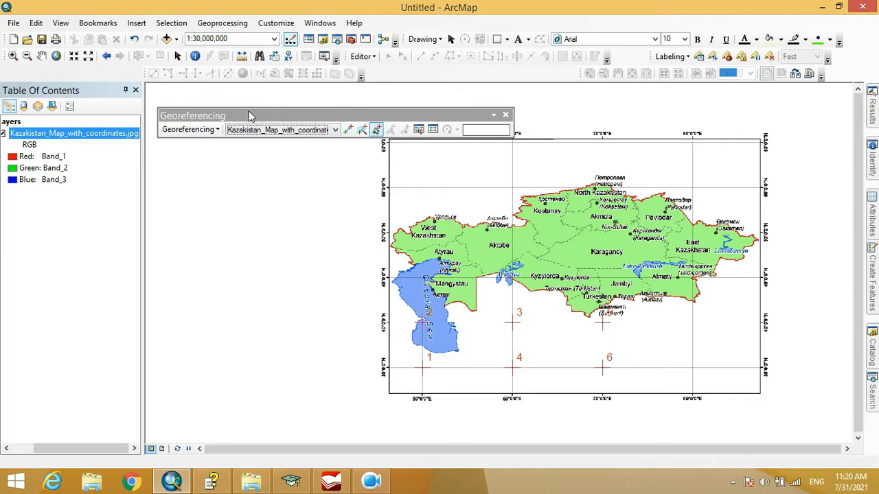
# Save the current warp to the map image with Update Georeferencing
pyautogui.click(217, 132)
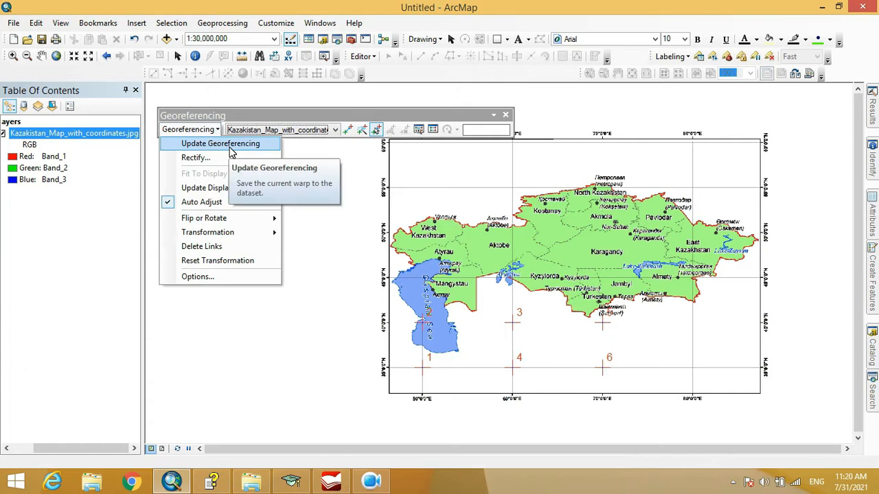
pyautogui.click(232, 145)
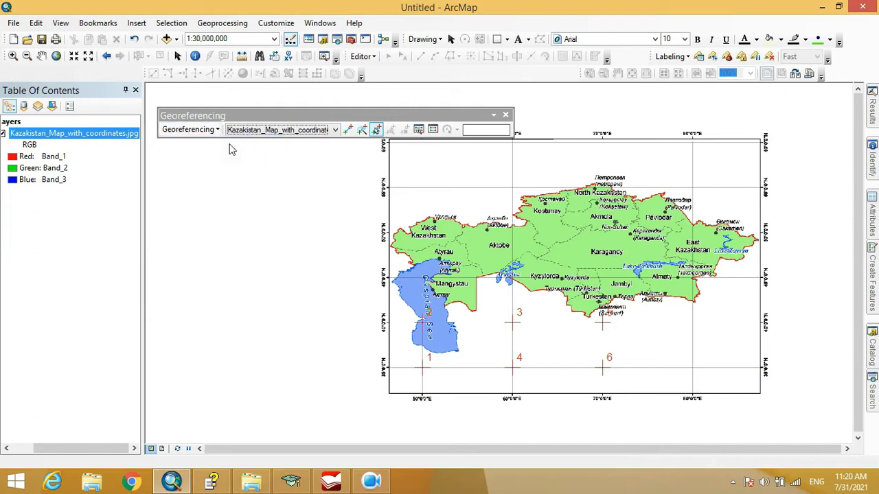
# Fit the map image to the current display extent and dock the Georeferencing toolbar with the others
pyautogui.click(189, 129)
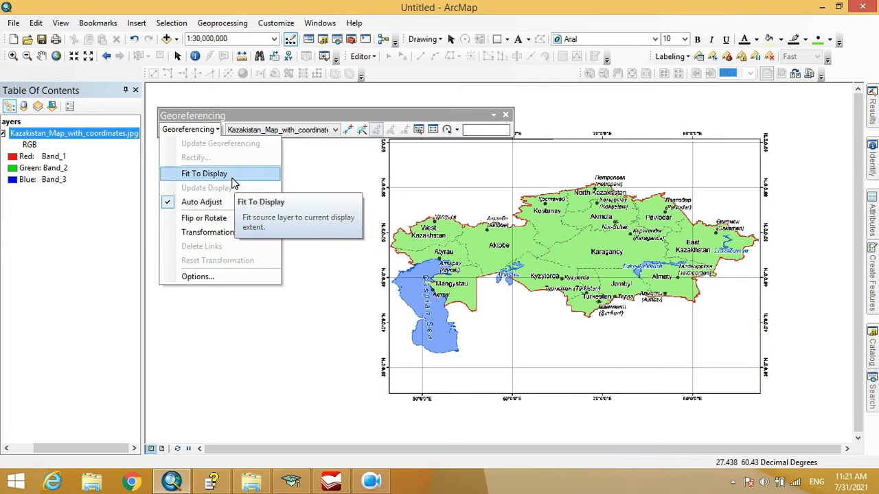
pyautogui.click(204, 173)
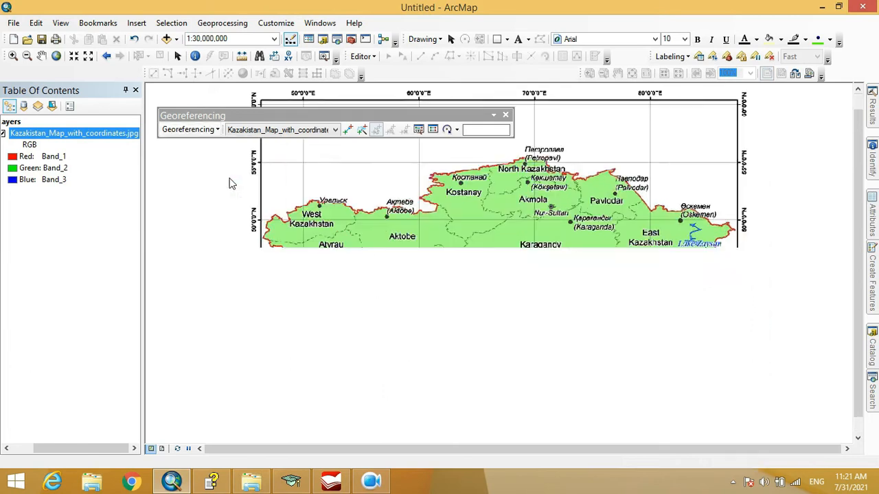
pyautogui.doubleClick(331, 116)
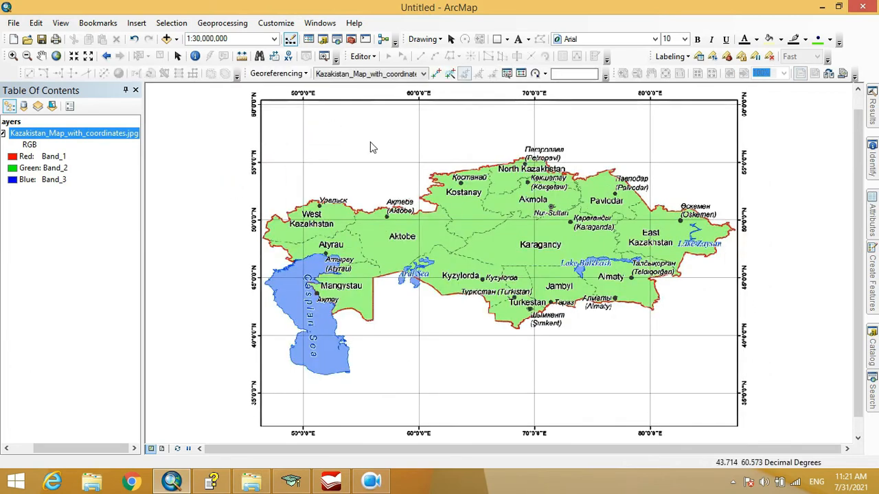
# Rotate the map image 90 degrees clockwise with the georeferencing rotation and bring the whole map into view
pyautogui.click(294, 91)
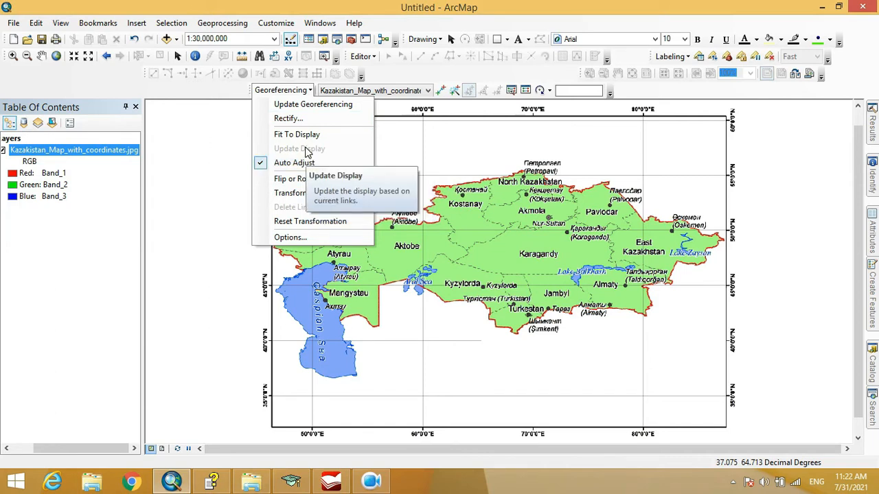
pyautogui.moveTo(313, 184)
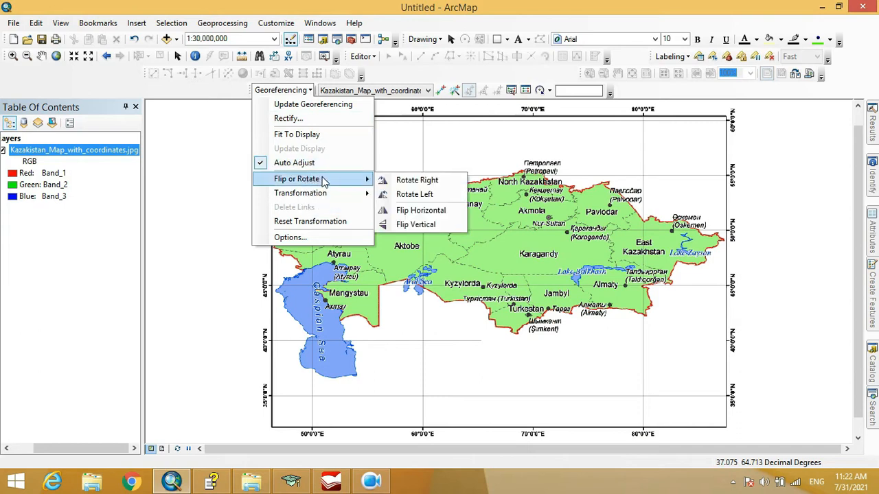
pyautogui.click(410, 187)
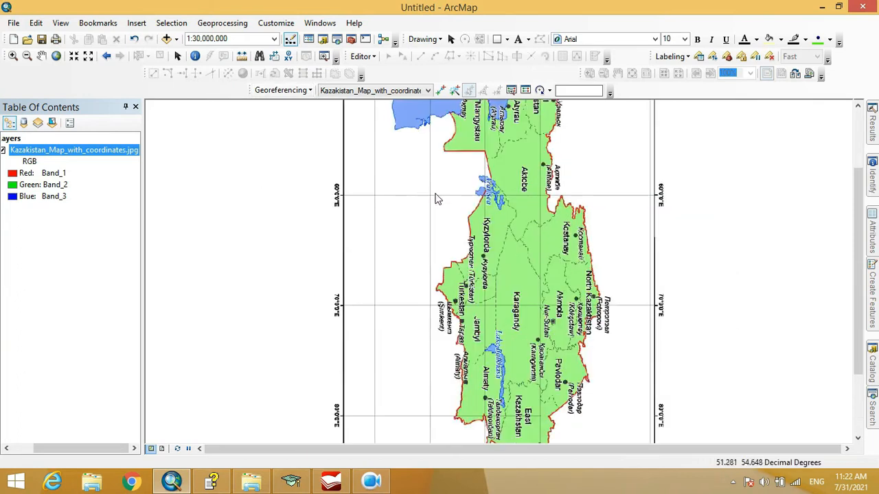
pyautogui.scroll(3, 460, 261)
pyautogui.scroll(-6, 460, 261)
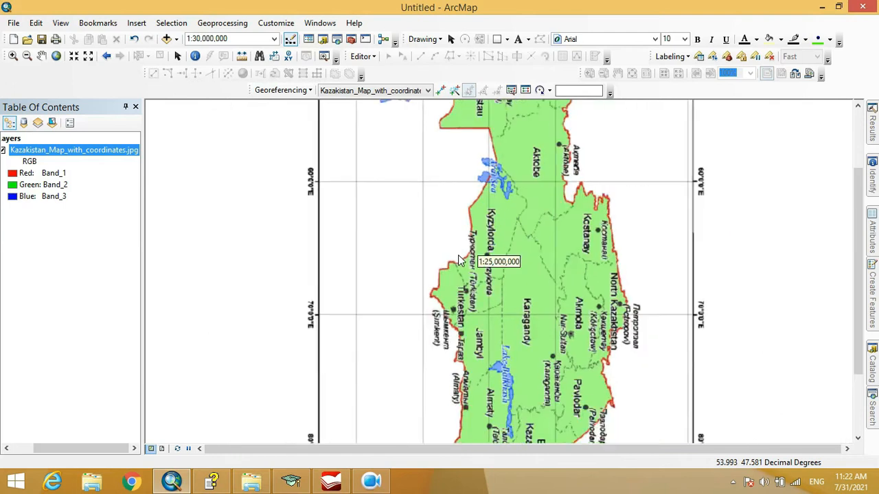
pyautogui.scroll(-1, 460, 261)
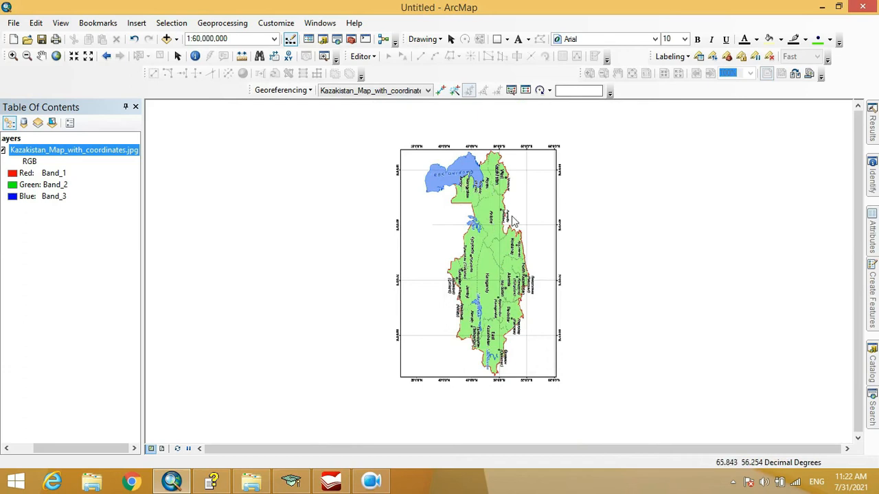
# Rotate the map image 90 degrees counterclockwise, back to its upright orientation
pyautogui.click(309, 90)
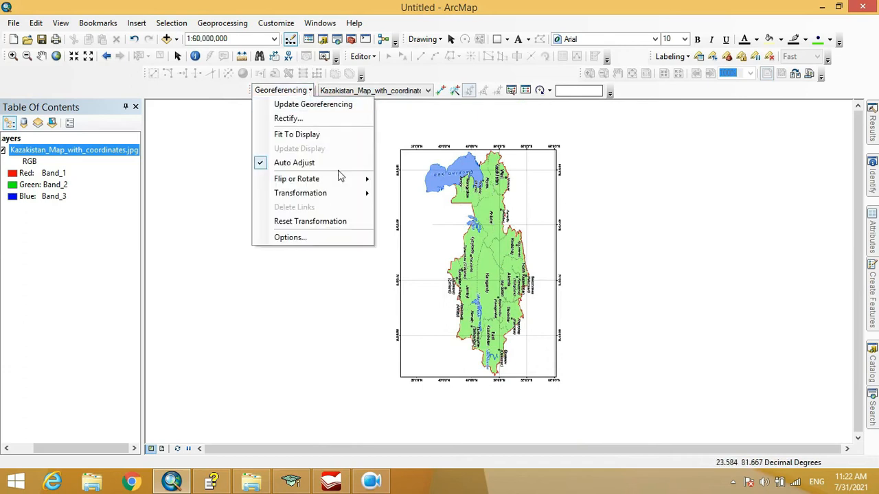
pyautogui.click(402, 194)
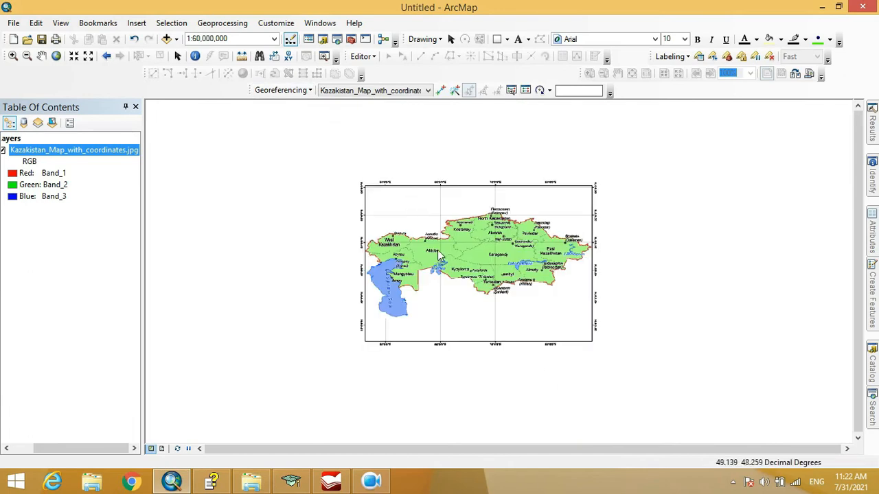
pyautogui.scroll(-2, 420, 262)
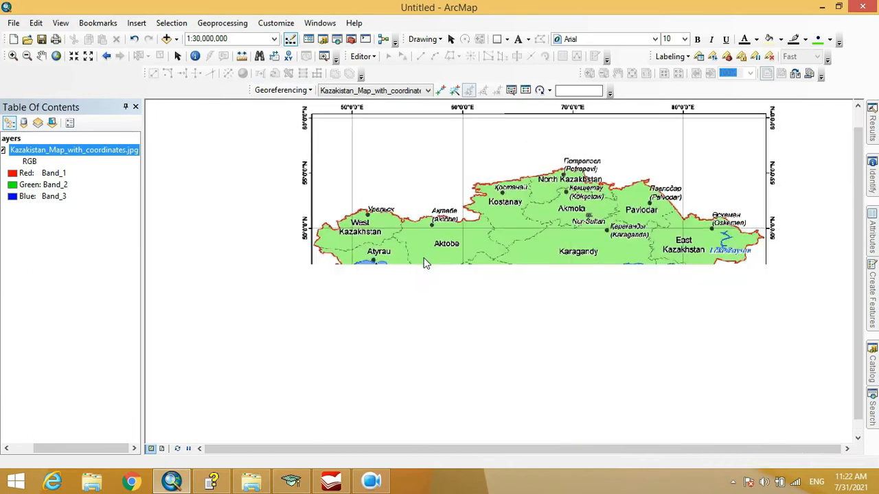
# Flip the map image horizontally and also vertically with the georeferencing flip commands
pyautogui.click(289, 91)
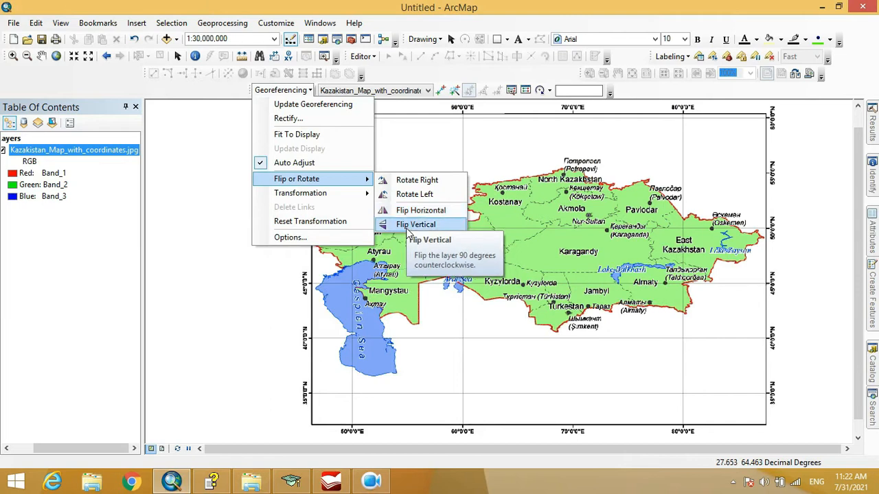
pyautogui.click(412, 214)
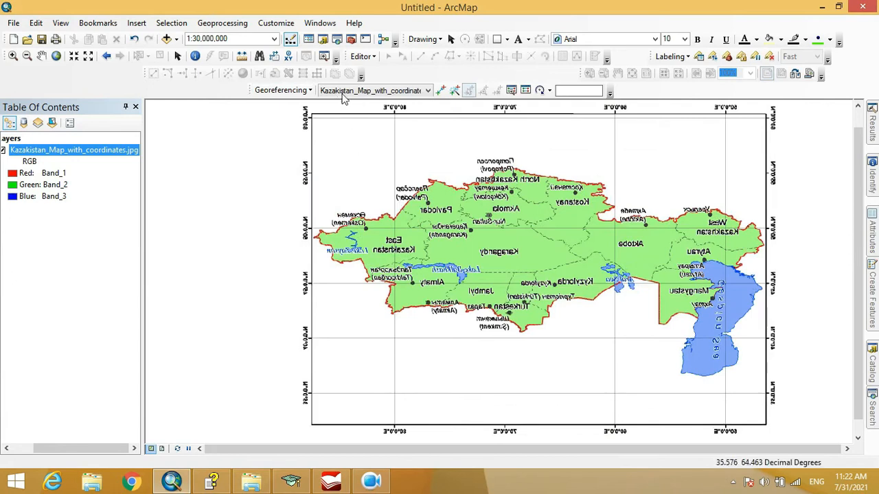
pyautogui.click(303, 94)
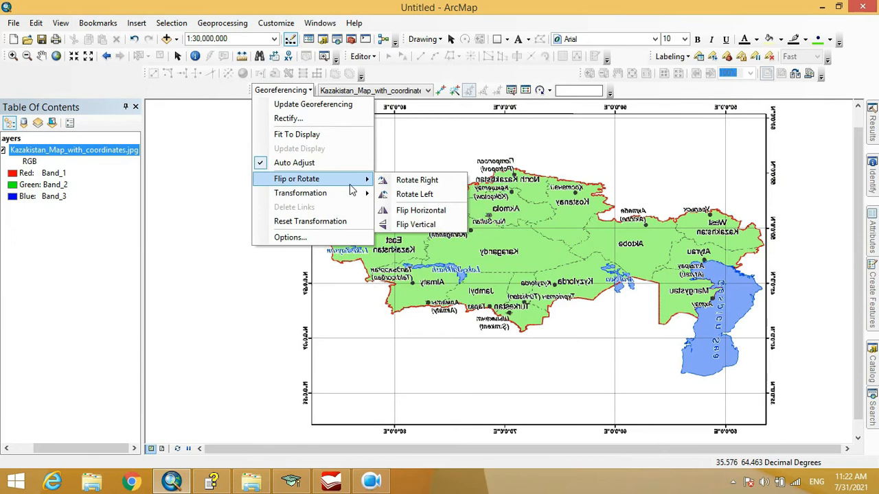
pyautogui.click(426, 225)
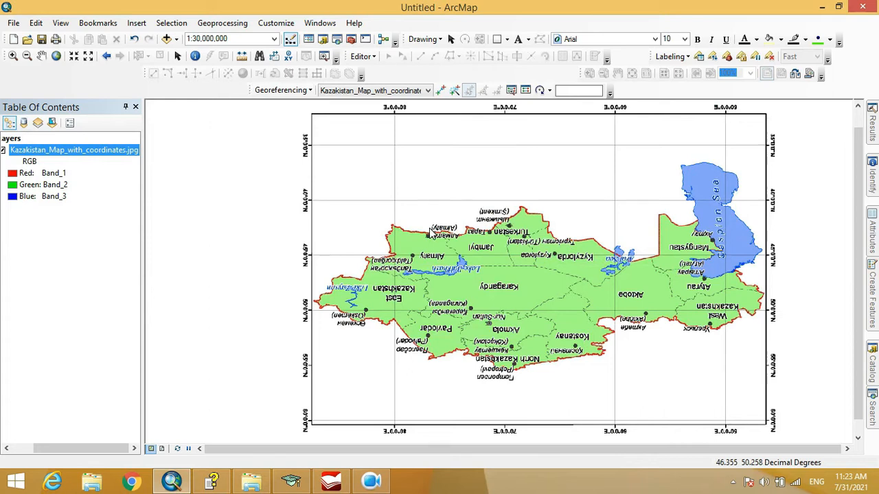
# Rotate the flipped map image 90 degrees clockwise
pyautogui.click(302, 90)
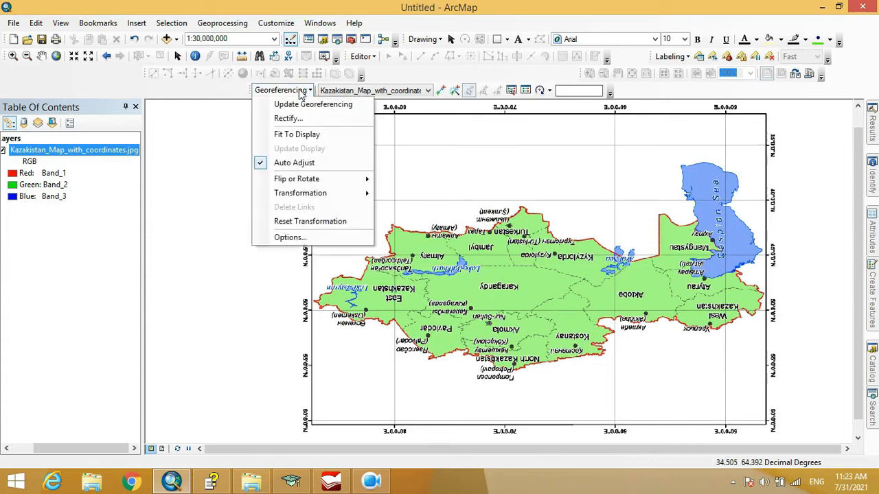
pyautogui.moveTo(337, 181)
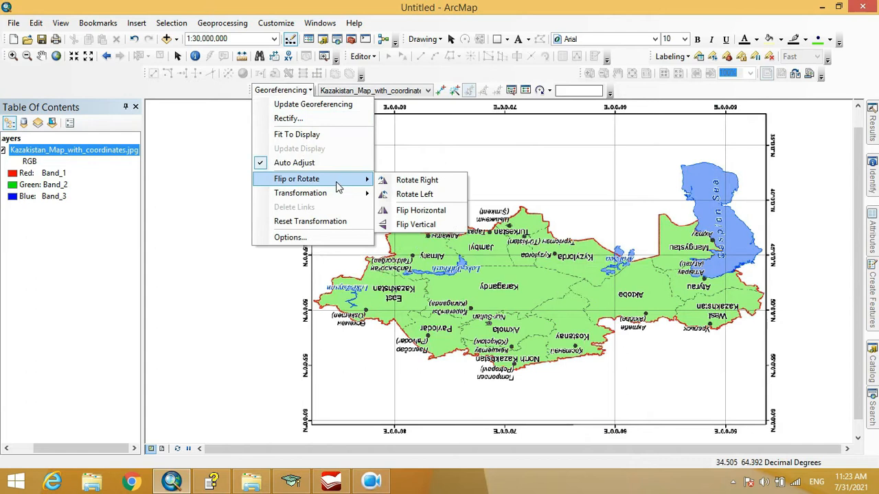
pyautogui.click(406, 193)
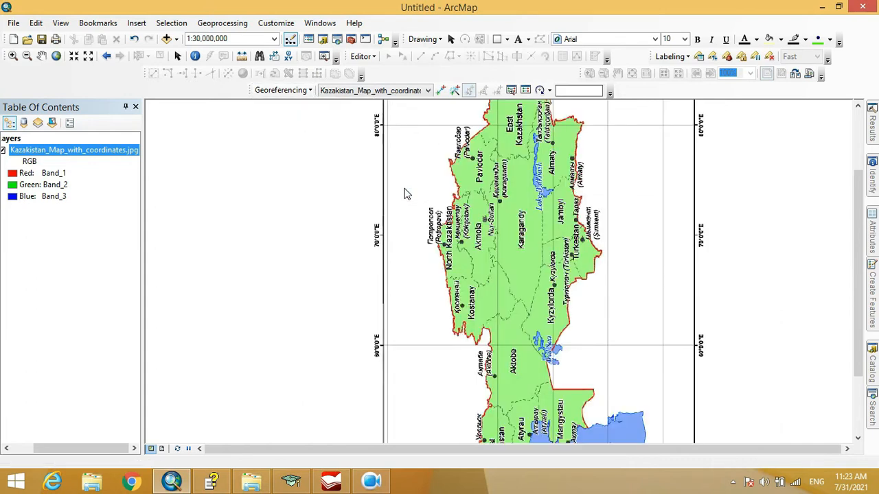
pyautogui.scroll(-1, 411, 251)
pyautogui.scroll(-1, 411, 254)
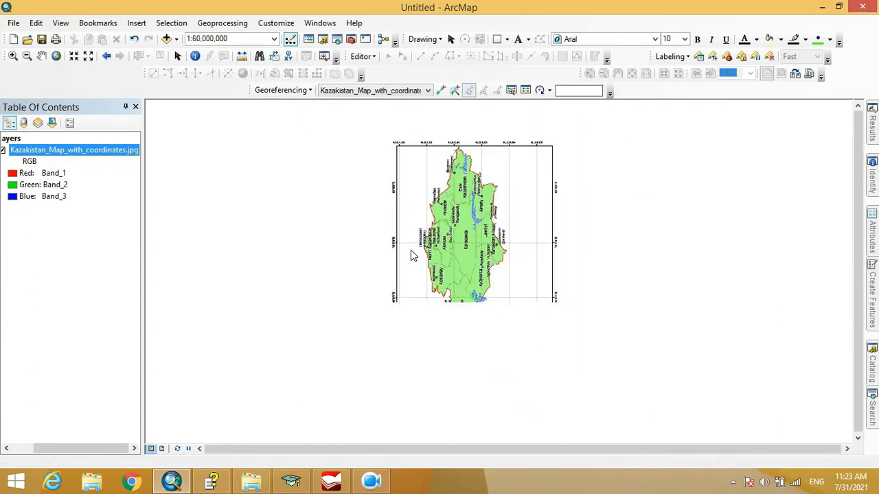
# Rotate the map image 90 degrees counterclockwise, back to the upside-down orientation
pyautogui.click(311, 90)
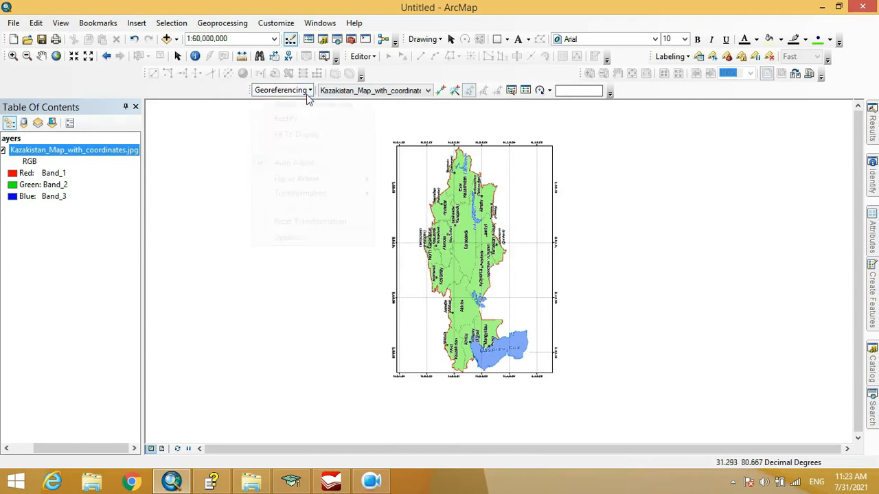
pyautogui.moveTo(336, 182)
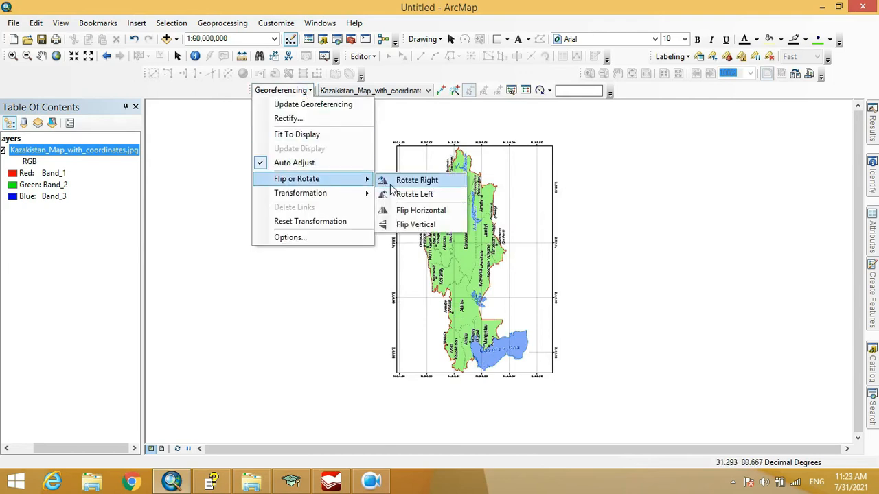
pyautogui.click(405, 196)
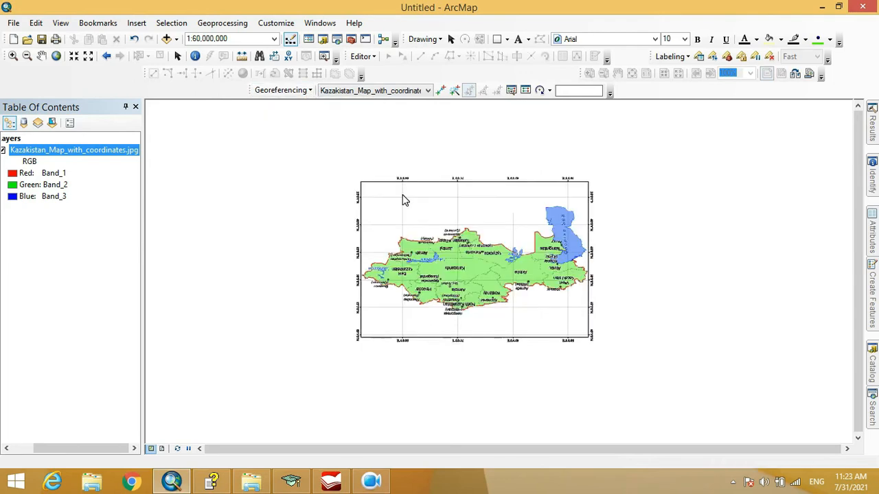
# Rotate the upside-down map image 90 degrees clockwise with Rotate Right
pyautogui.click(309, 92)
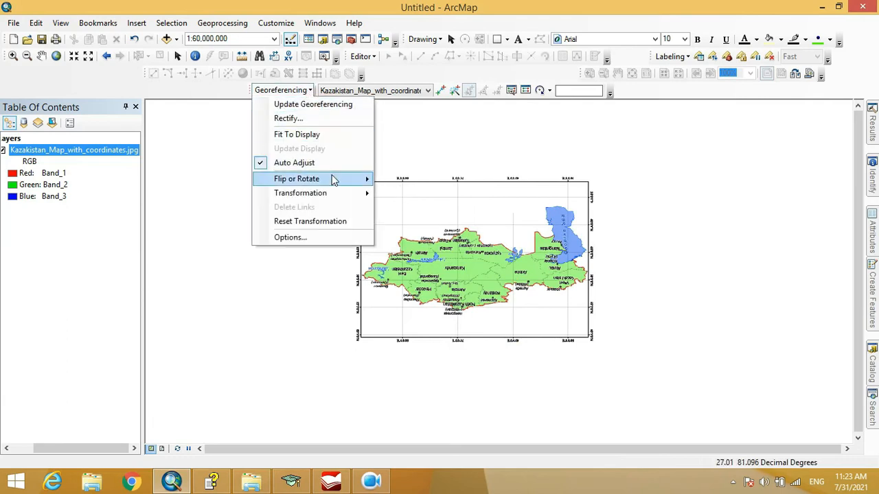
pyautogui.moveTo(334, 179)
pyautogui.click(391, 179)
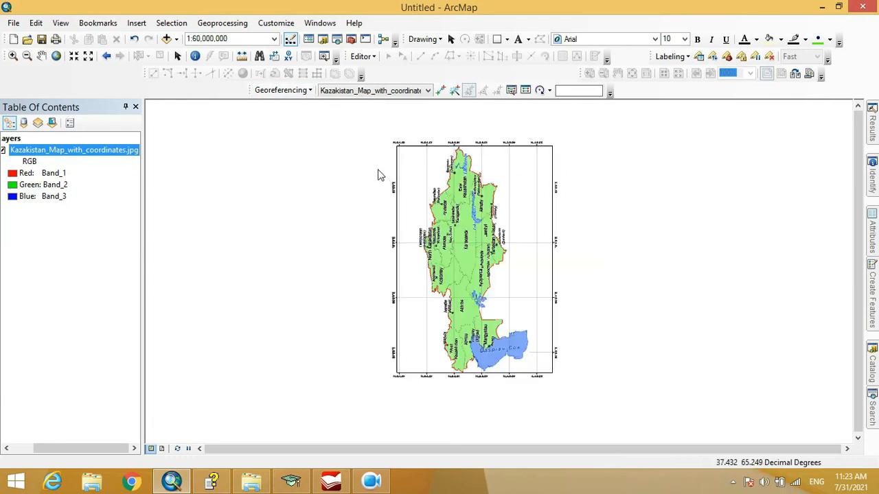
# Rotate the map image 90 degrees counterclockwise with Rotate Left
pyautogui.click(309, 91)
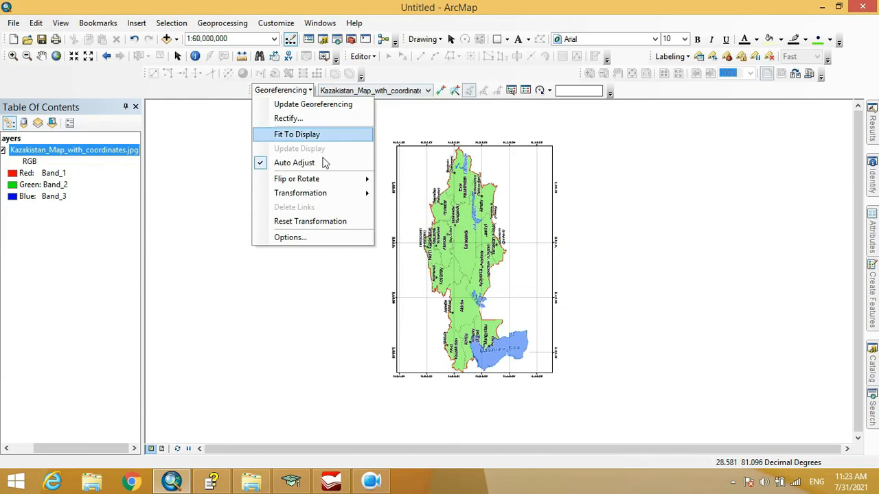
pyautogui.moveTo(336, 186)
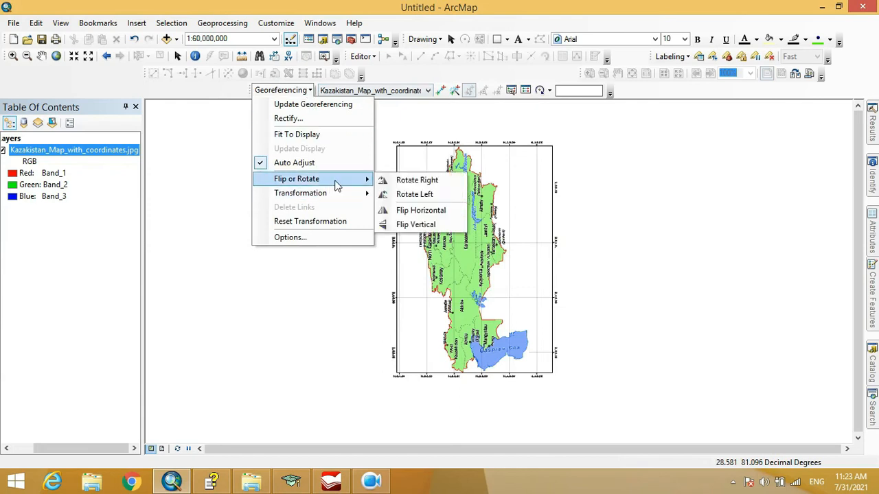
pyautogui.click(403, 190)
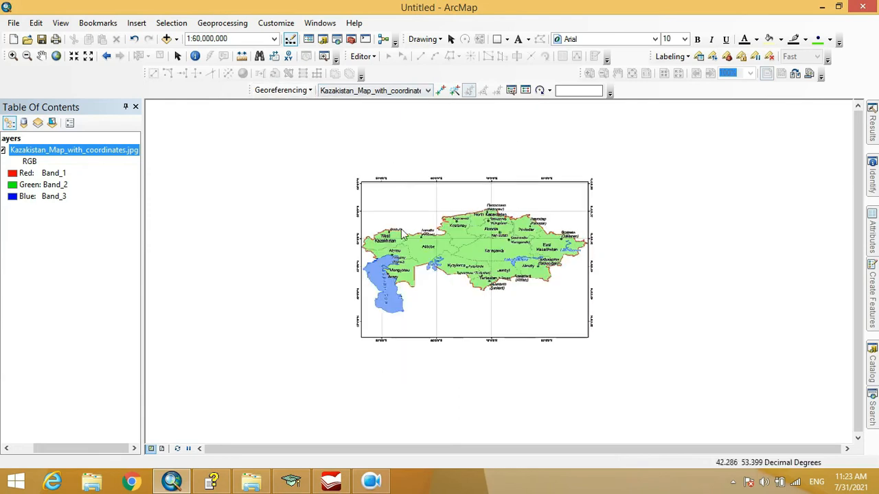
pyautogui.scroll(-2, 436, 261)
pyautogui.scroll(-1, 436, 258)
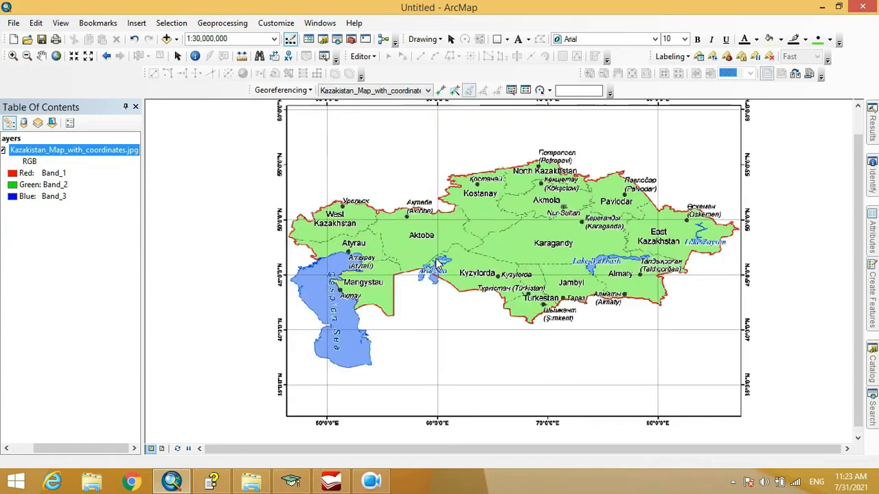
# Open the link table for the map image and review the available transformation types
pyautogui.click(282, 90)
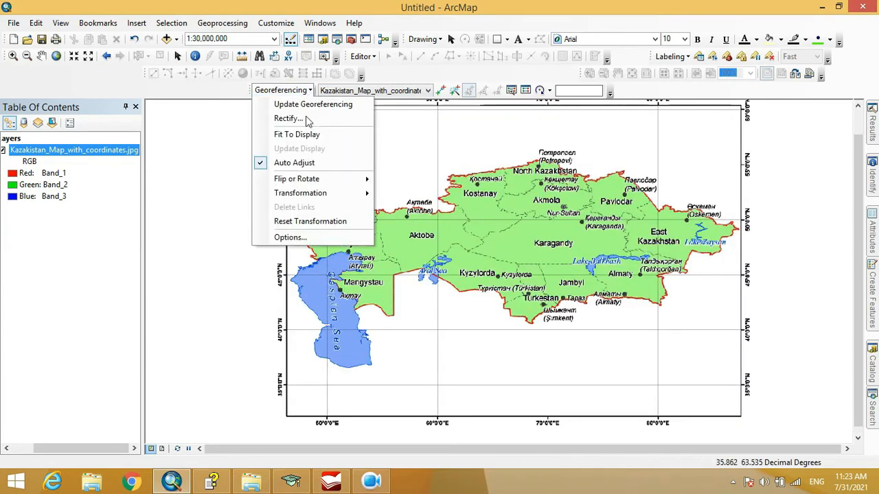
pyautogui.moveTo(325, 182)
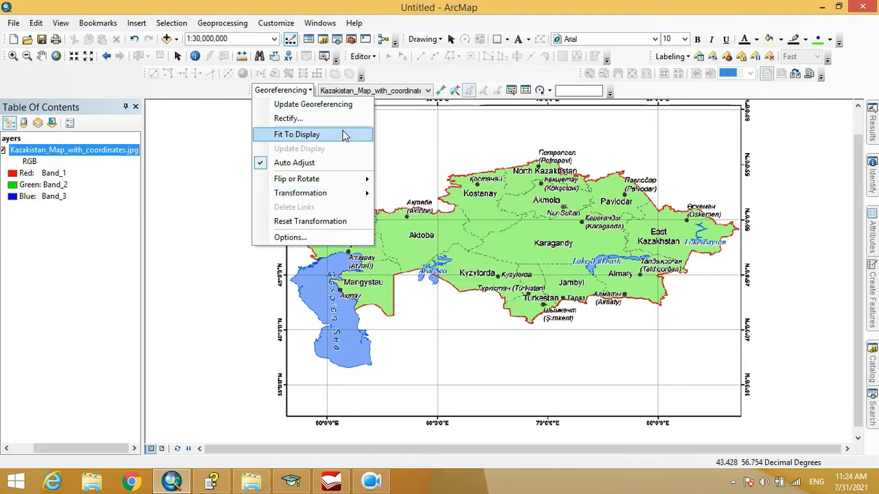
pyautogui.moveTo(345, 197)
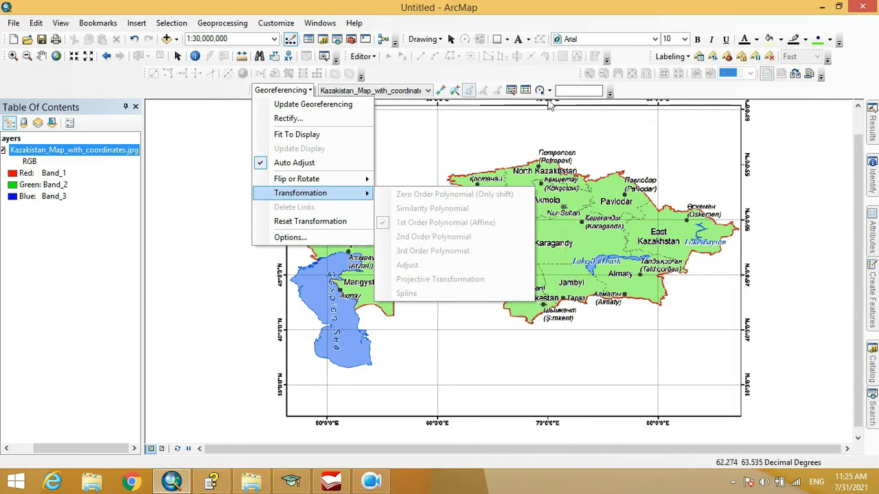
pyautogui.click(542, 93)
pyautogui.click(524, 91)
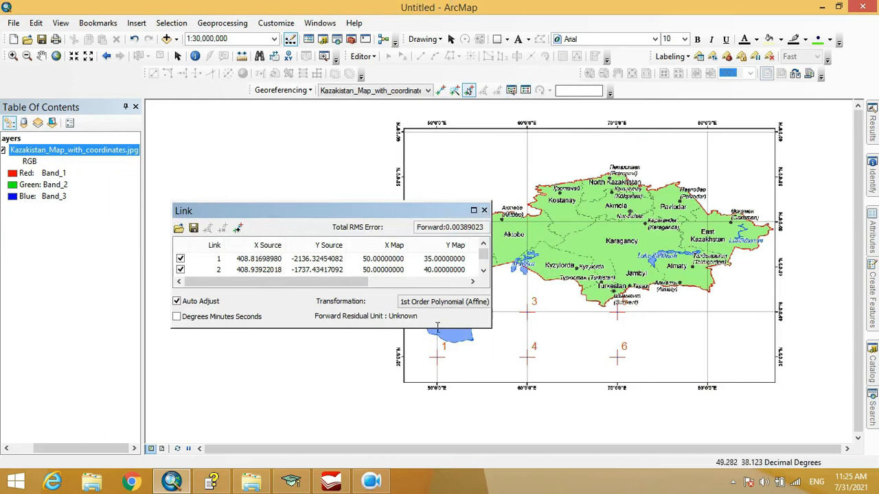
pyautogui.click(441, 306)
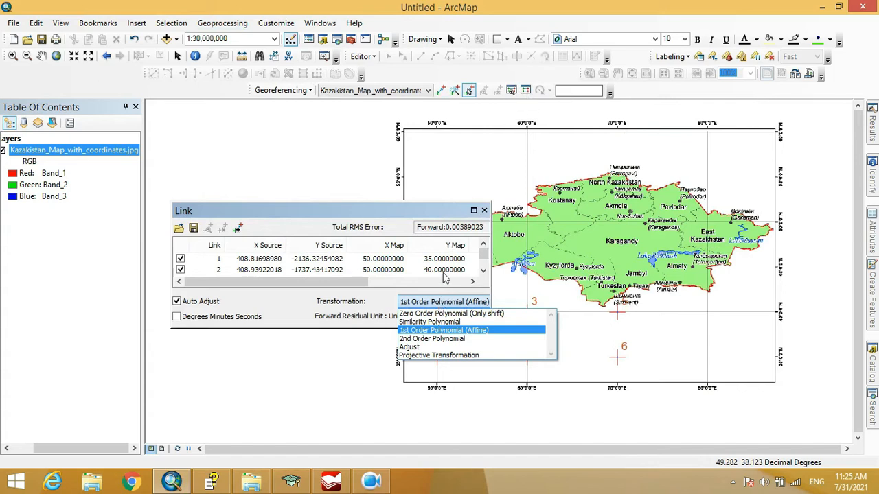
pyautogui.click(385, 307)
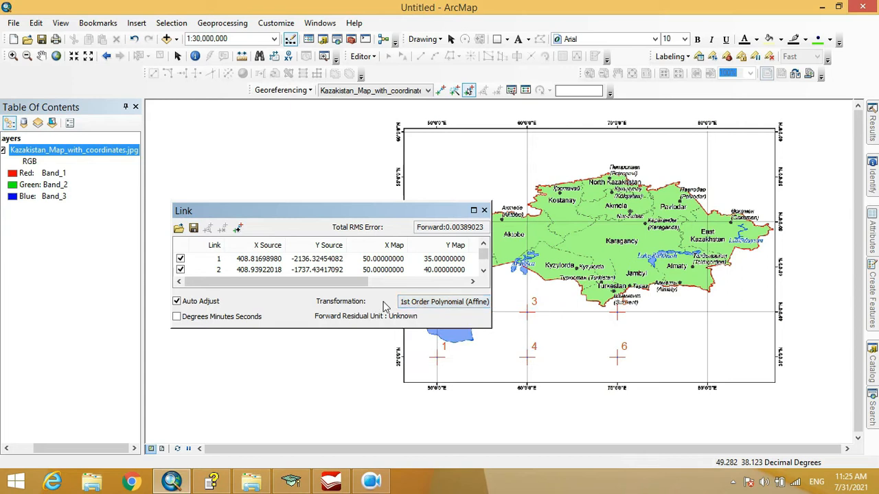
# Apply the Zero Order Polynomial (Only shift) transformation to the links and view the map image at its full layer extent
pyautogui.click(435, 304)
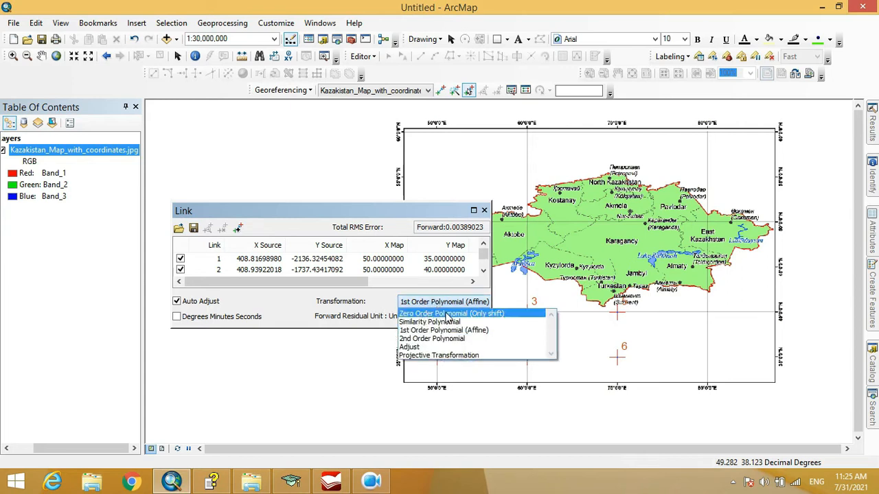
pyautogui.click(426, 315)
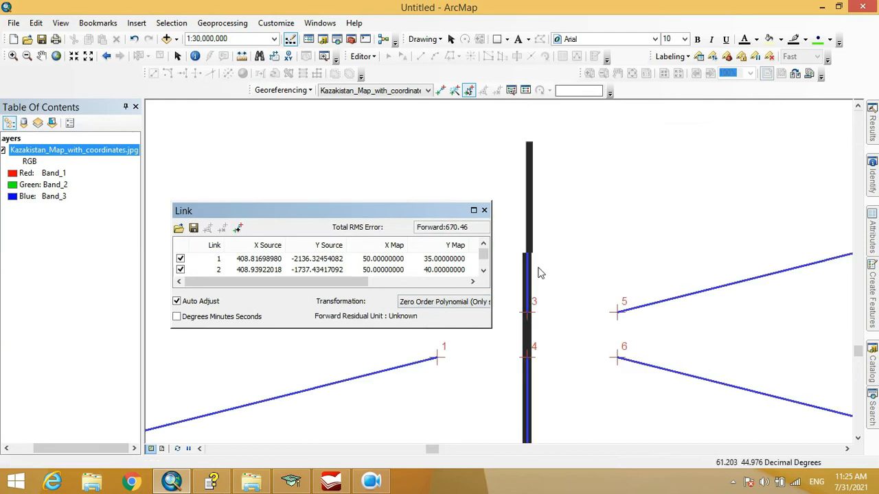
pyautogui.scroll(2, 540, 273)
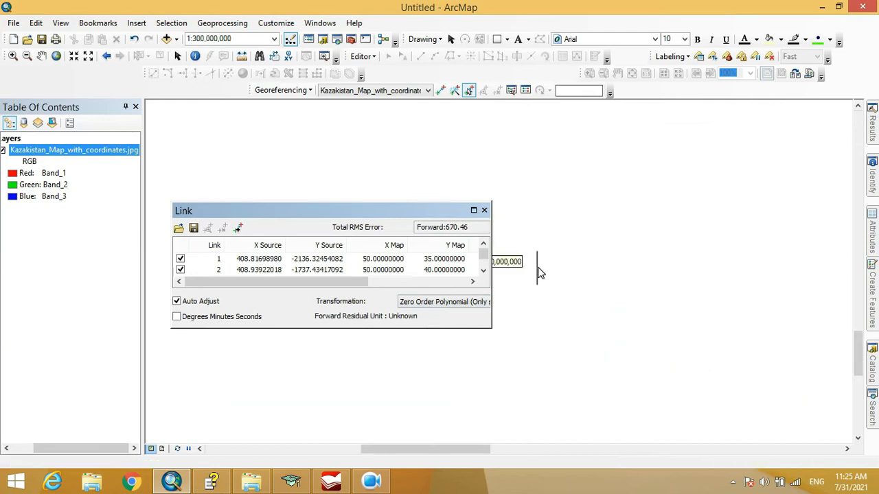
pyautogui.scroll(2, 541, 273)
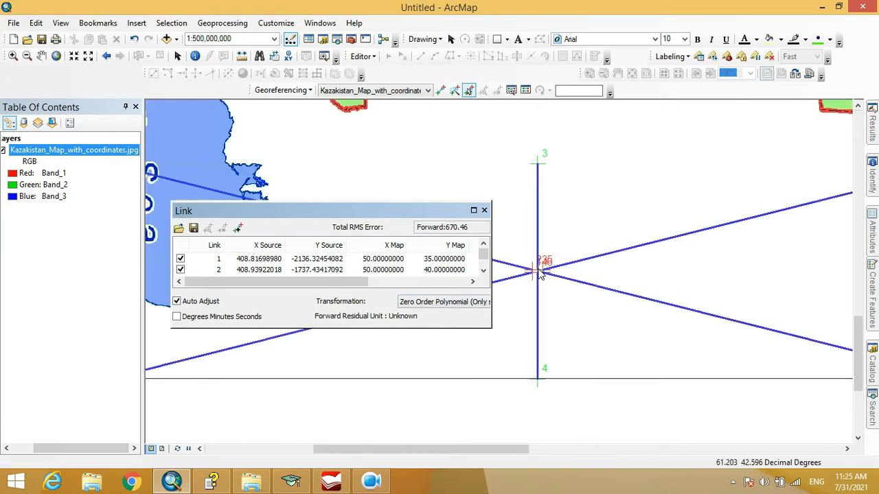
pyautogui.scroll(2, 540, 273)
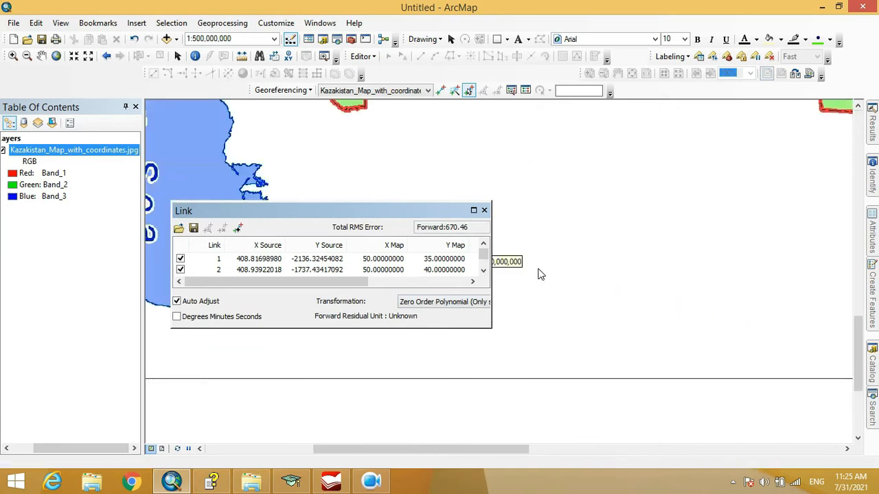
pyautogui.scroll(-4, 540, 273)
pyautogui.click(280, 90)
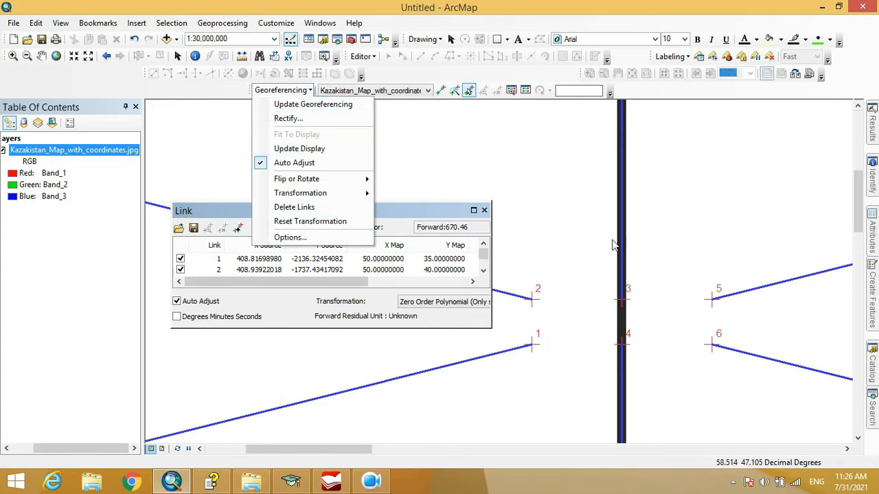
pyautogui.moveTo(707, 272); pyautogui.dragTo(732, 267)
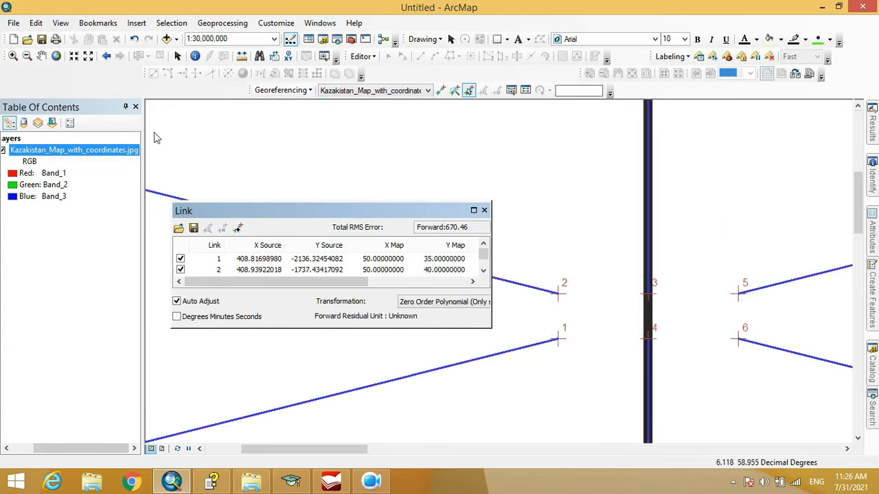
pyautogui.rightClick(131, 150)
pyautogui.click(199, 218)
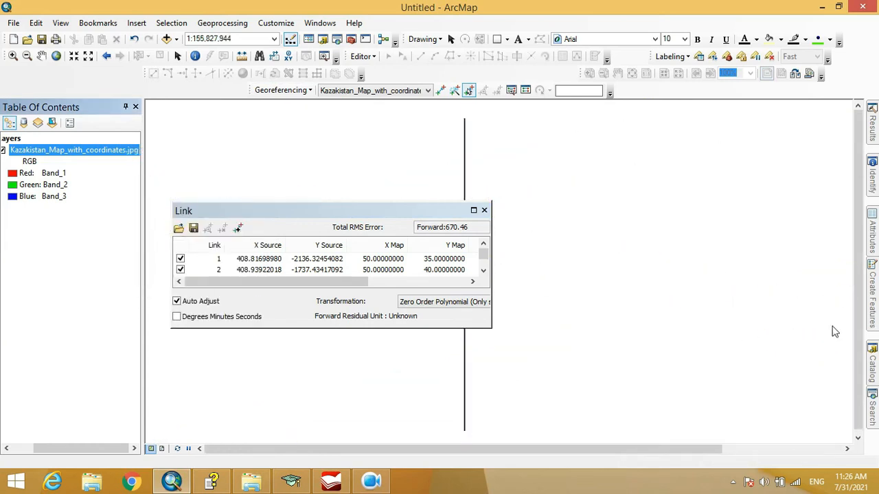
pyautogui.moveTo(584, 291); pyautogui.dragTo(760, 310)
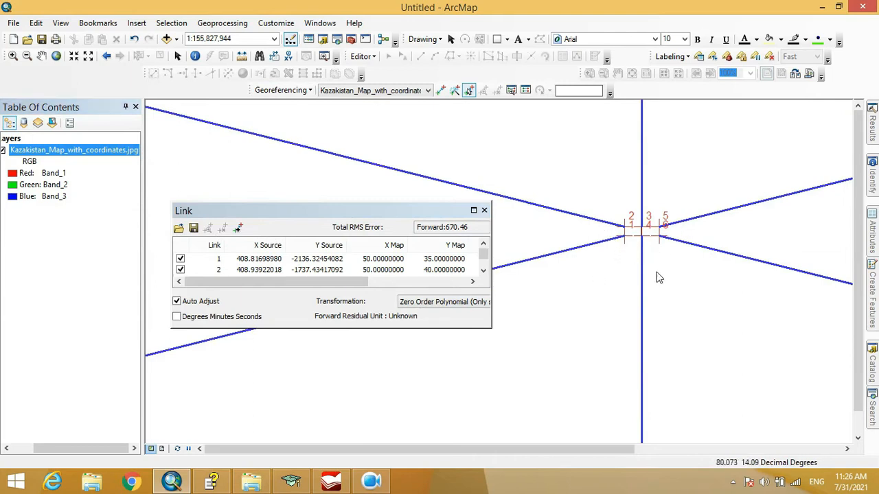
# Switch the link transformation to Similarity Polynomial, and after viewing the map, to 1st Order Polynomial (Affine)
pyautogui.click(445, 306)
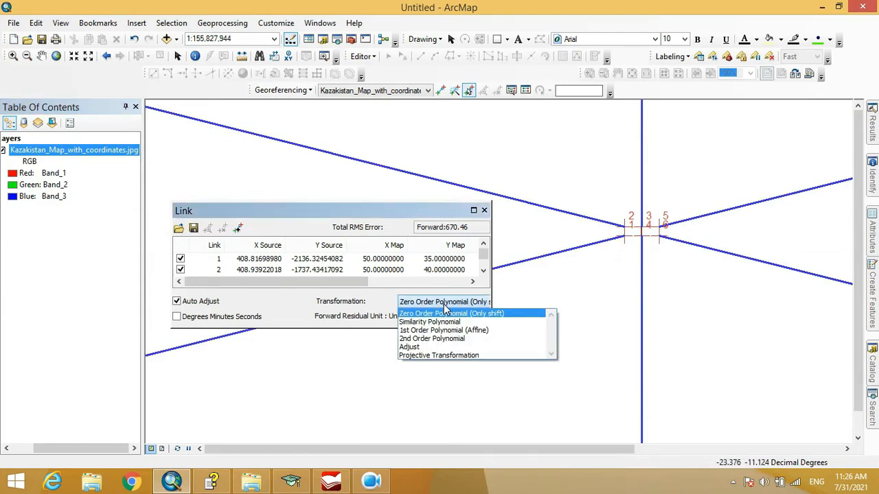
pyautogui.click(448, 322)
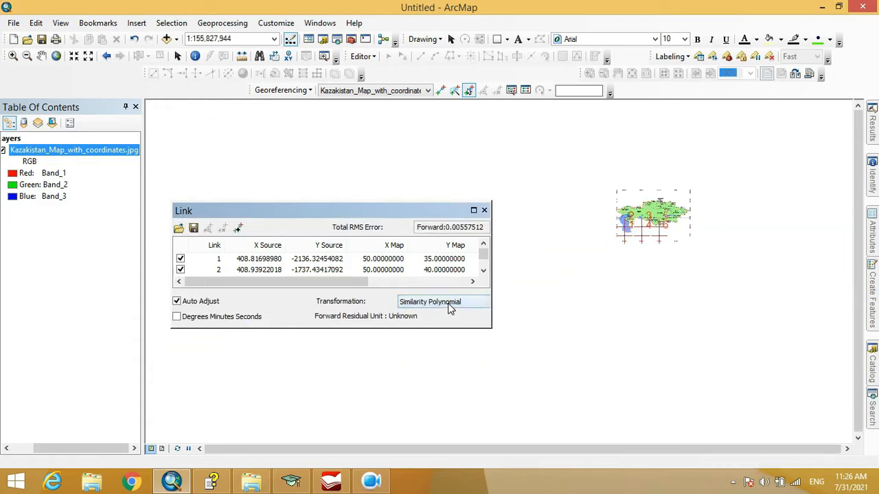
pyautogui.scroll(3, 652, 217)
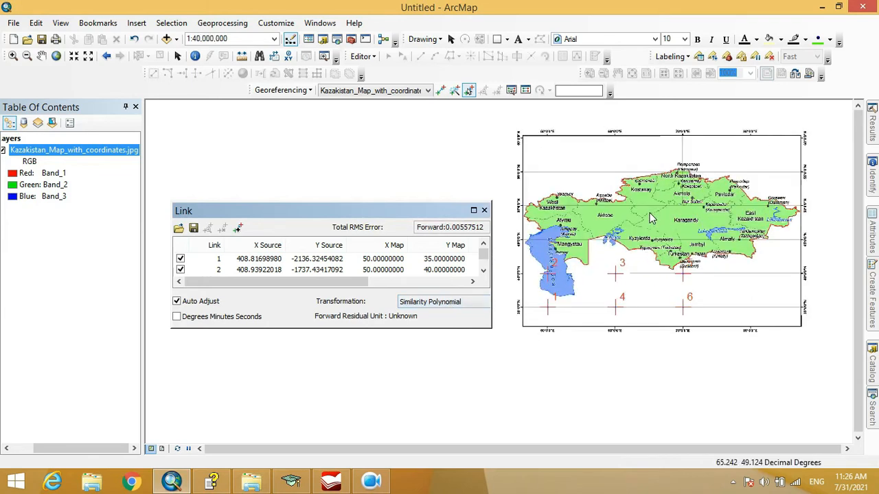
pyautogui.click(447, 307)
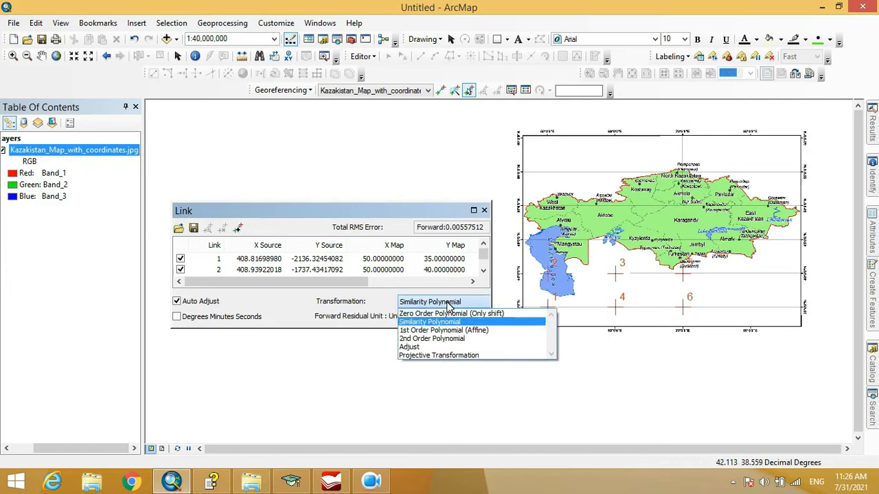
pyautogui.click(443, 331)
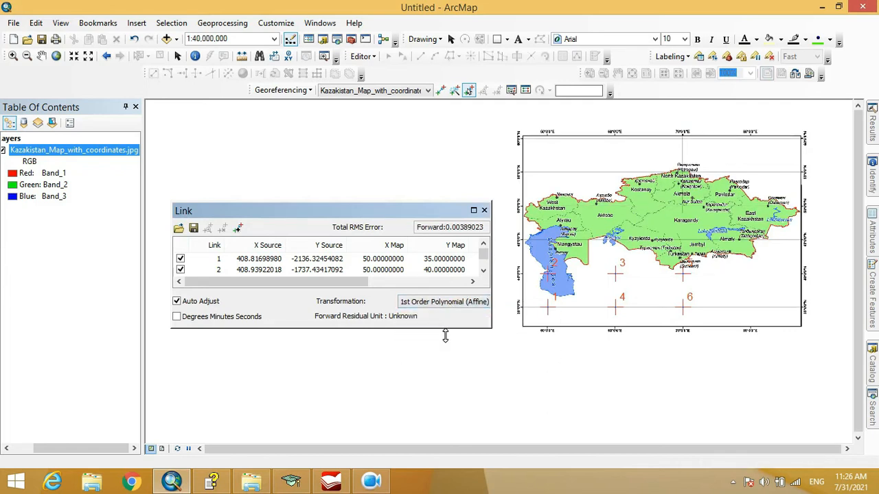
# Apply the 2nd Order Polynomial transformation and inspect its effect on the map image
pyautogui.click(451, 301)
pyautogui.click(443, 328)
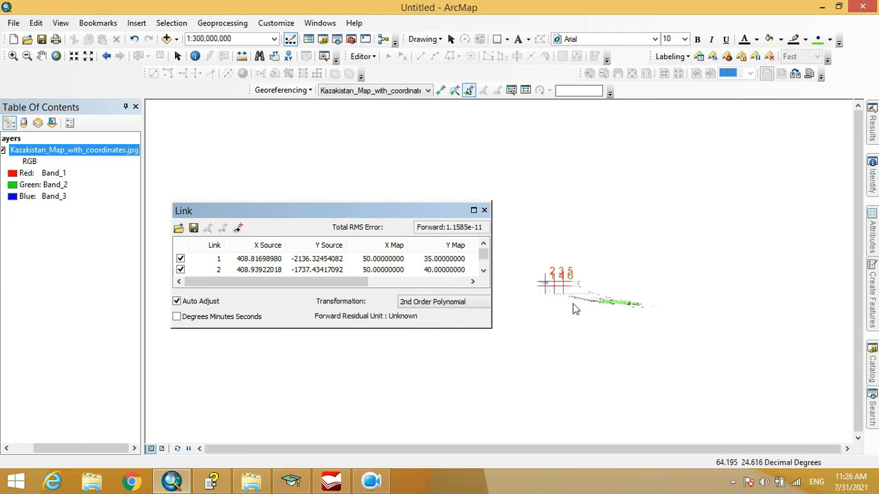
pyautogui.scroll(-5, 613, 305)
pyautogui.scroll(-5, 645, 312)
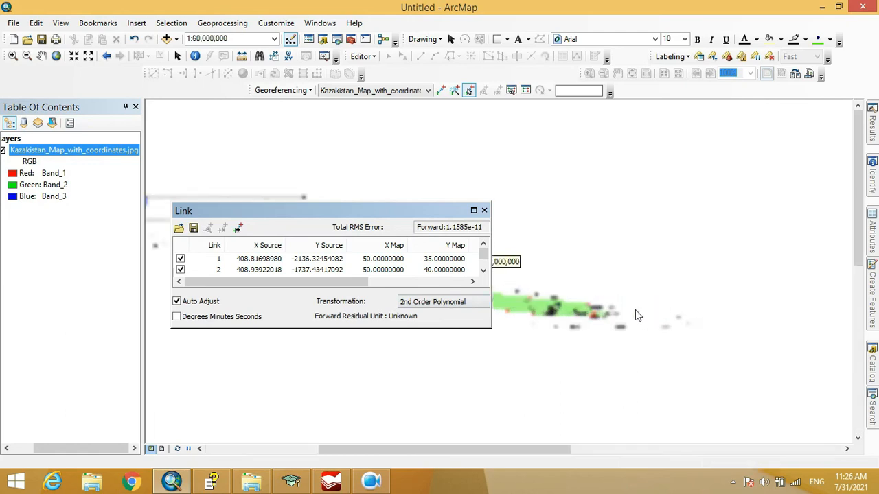
pyautogui.moveTo(807, 288); pyautogui.dragTo(822, 277)
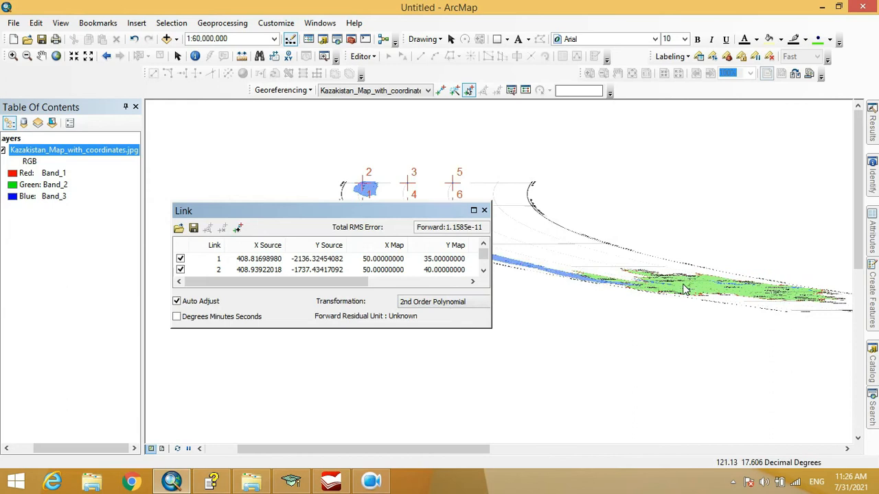
pyautogui.scroll(3, 685, 290)
pyautogui.scroll(2, 687, 291)
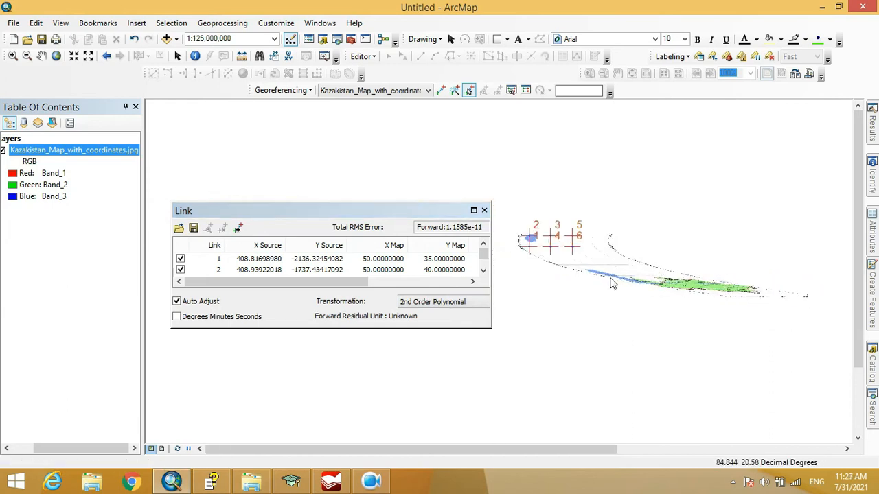
pyautogui.scroll(-1, 697, 294)
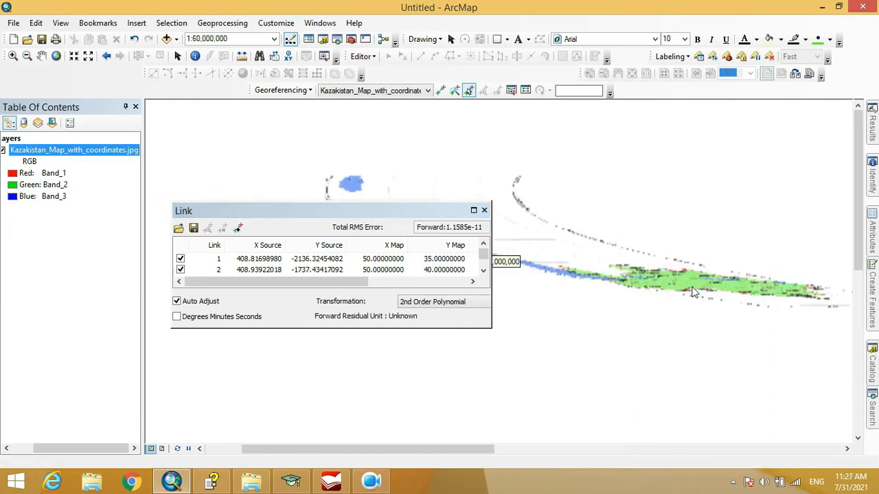
pyautogui.scroll(-2, 694, 294)
# Apply the Adjust transformation to the links and inspect the map image beside the link table
pyautogui.click(464, 307)
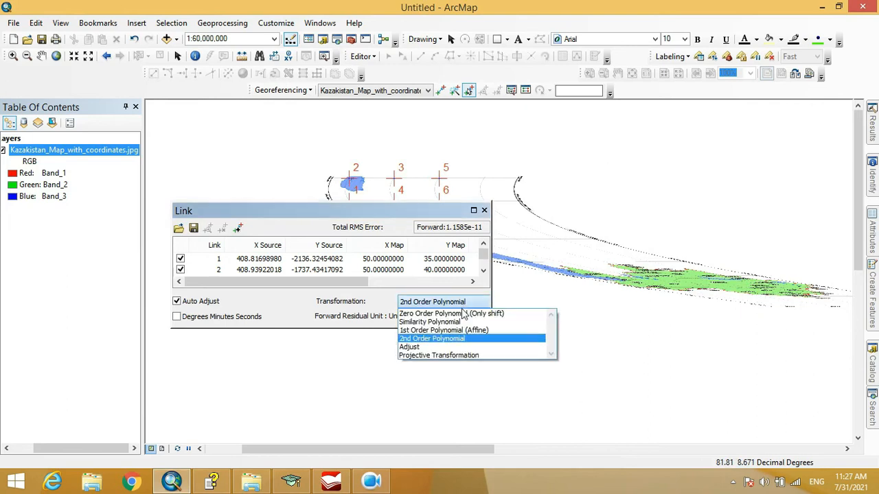
pyautogui.click(434, 348)
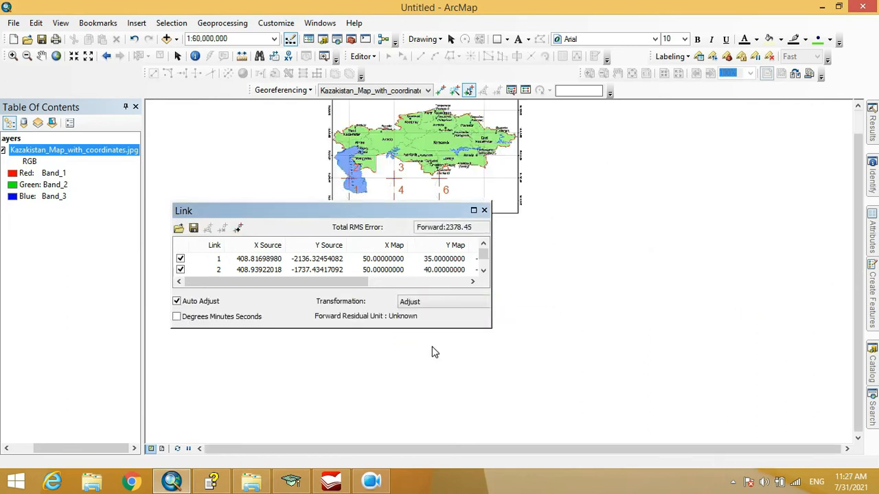
pyautogui.moveTo(579, 227); pyautogui.dragTo(753, 316)
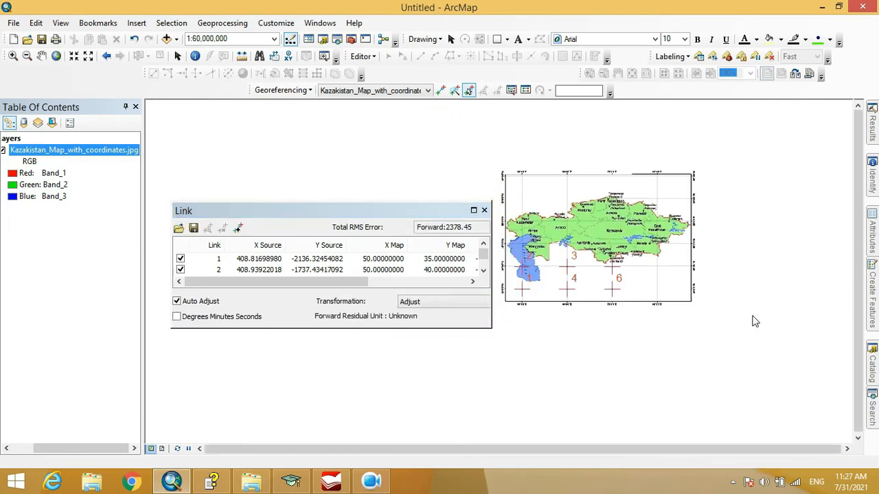
pyautogui.scroll(-2, 562, 213)
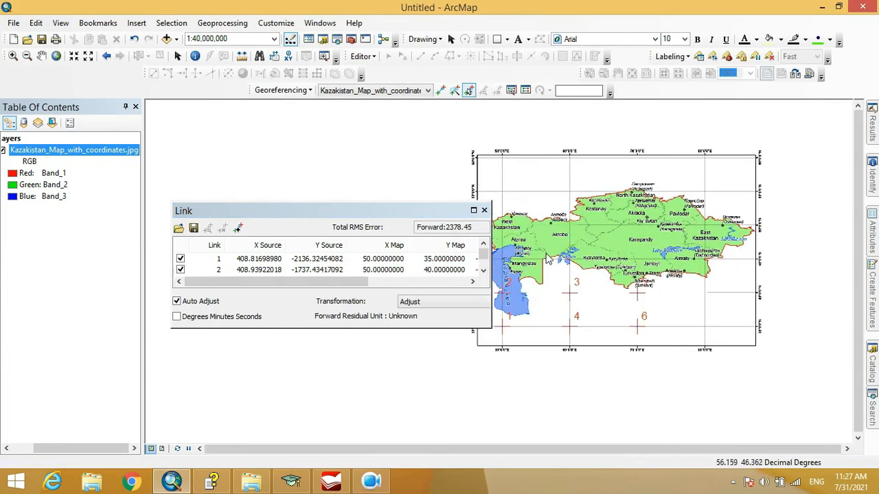
pyautogui.moveTo(571, 256); pyautogui.dragTo(612, 267)
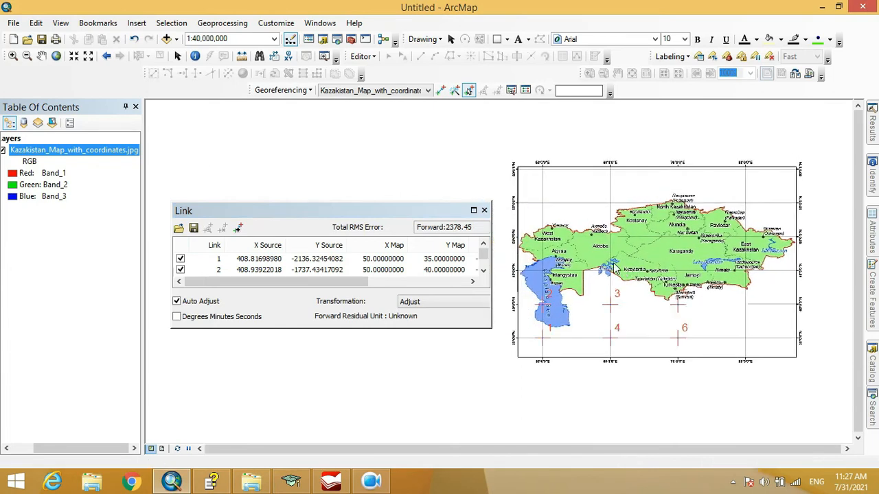
# Set the link transformation to Projective Transformation
pyautogui.click(451, 301)
pyautogui.click(447, 356)
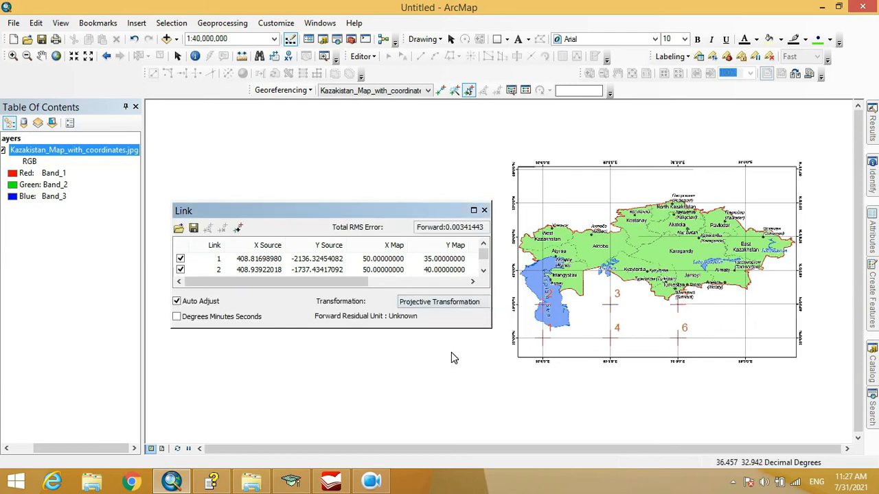
# Set the link transformation to 1st Order Polynomial (Affine) and review the transformation types offered by the Georeferencing commands
pyautogui.click(448, 304)
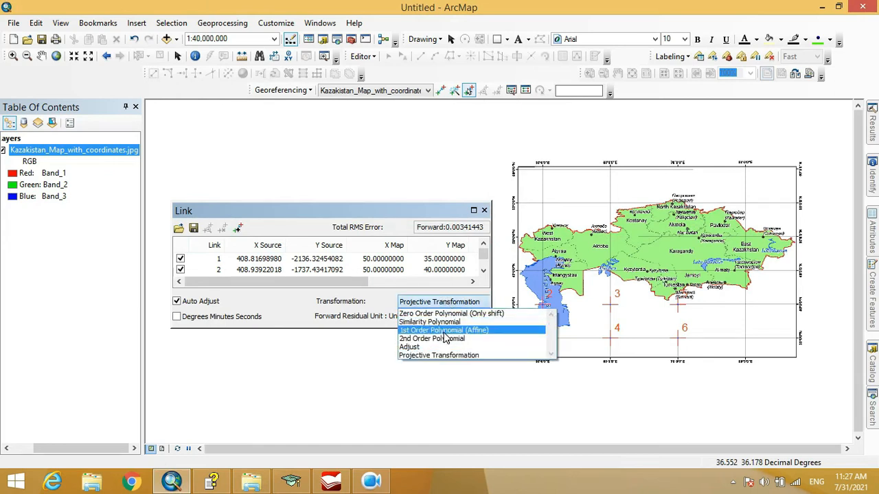
pyautogui.click(445, 331)
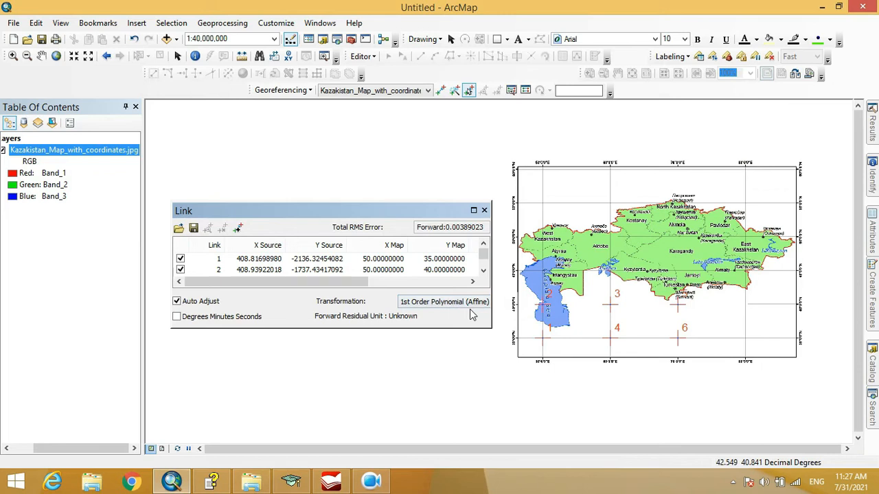
pyautogui.click(308, 89)
pyautogui.moveTo(334, 179)
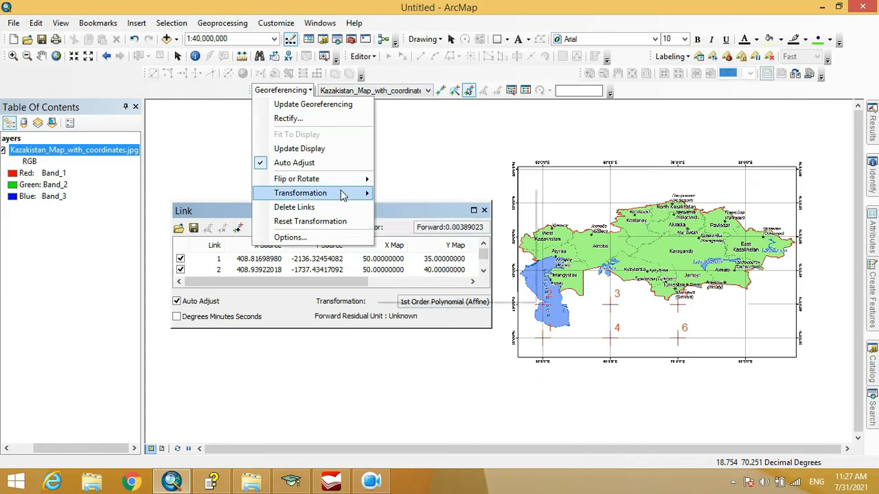
pyautogui.moveTo(342, 195)
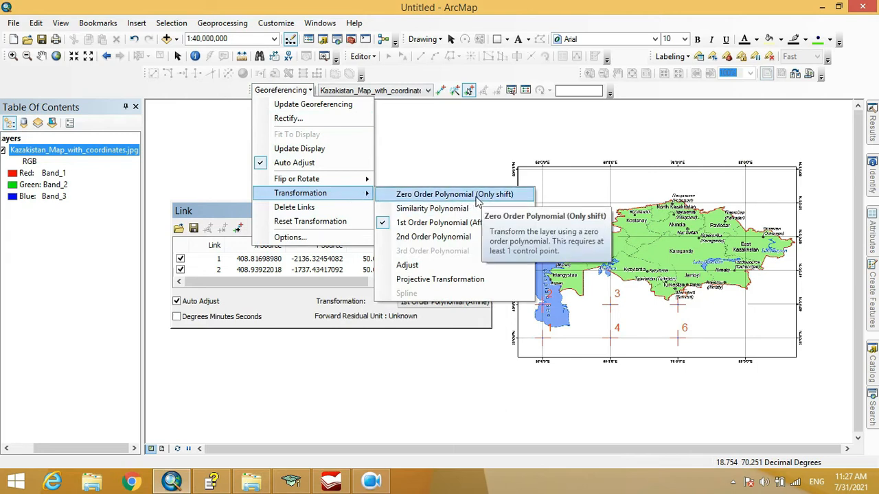
pyautogui.click(554, 109)
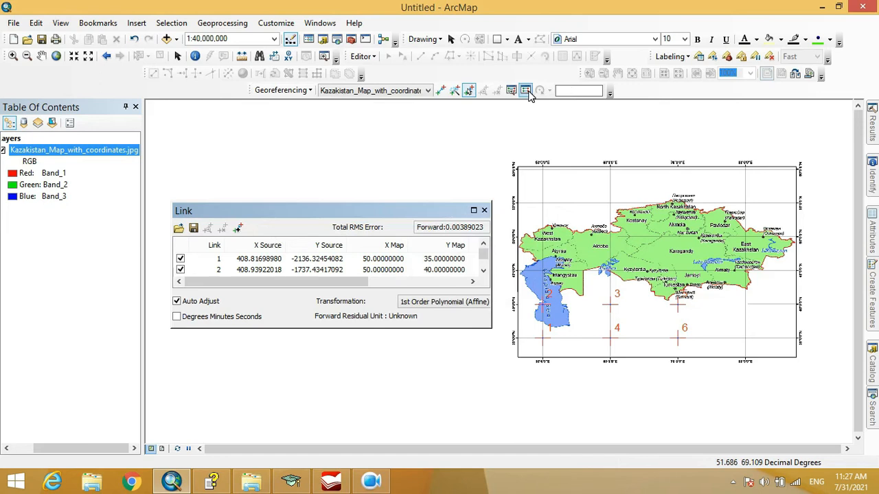
# Review the georeferencing options for symbols, residuals and auto complete, toggling Auto complete, and dismiss them without saving
pyautogui.click(313, 90)
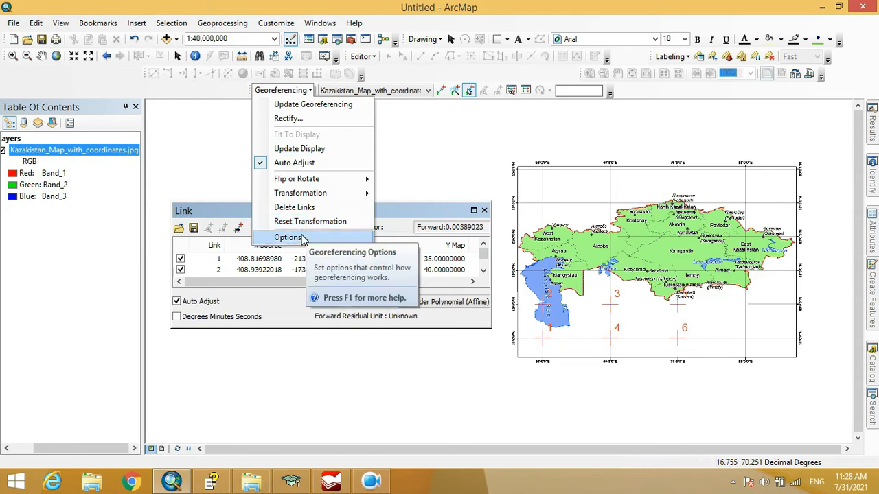
pyautogui.click(289, 238)
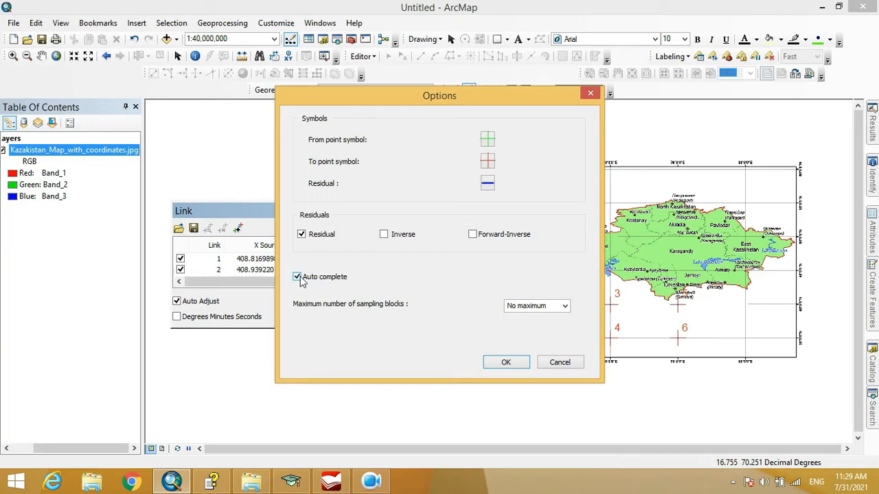
pyautogui.click(300, 278)
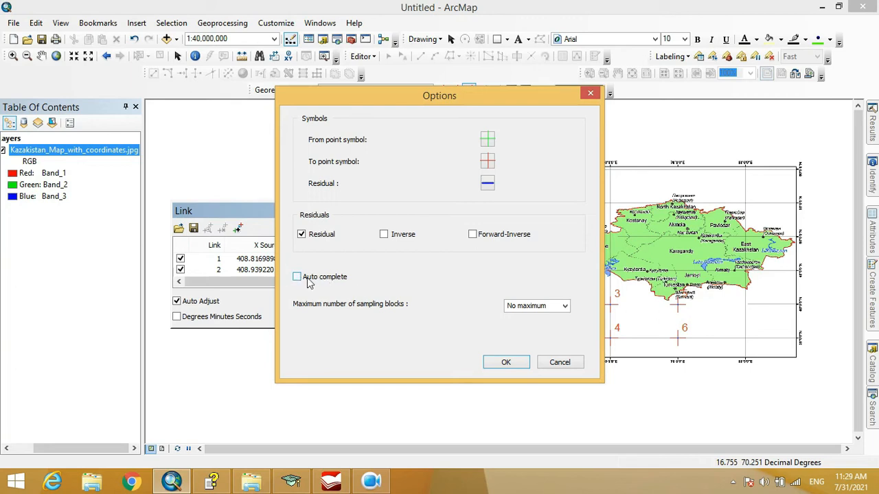
pyautogui.click(562, 363)
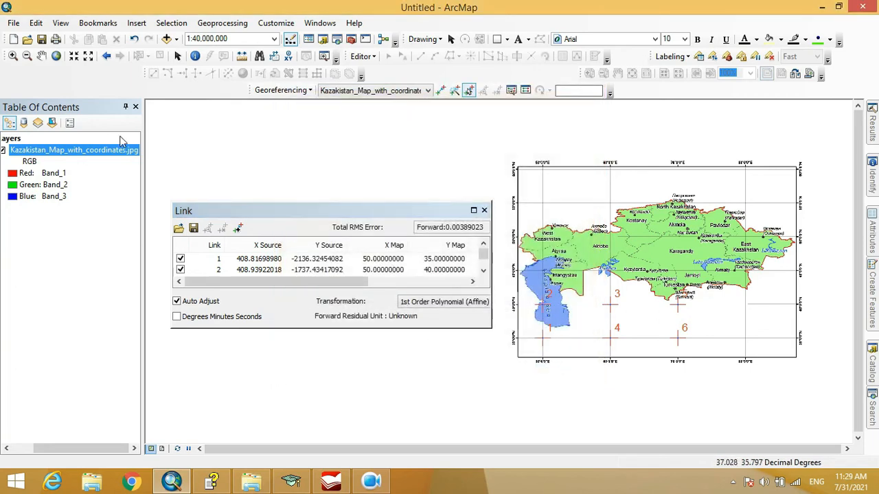
# Review the Georeferencing commands and the list of layers available for georeferencing
pyautogui.click(261, 93)
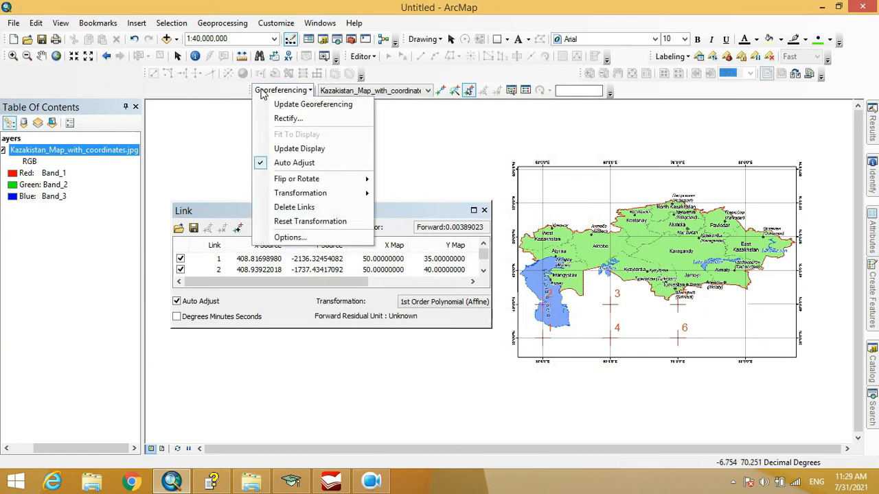
pyautogui.click(261, 92)
pyautogui.click(393, 91)
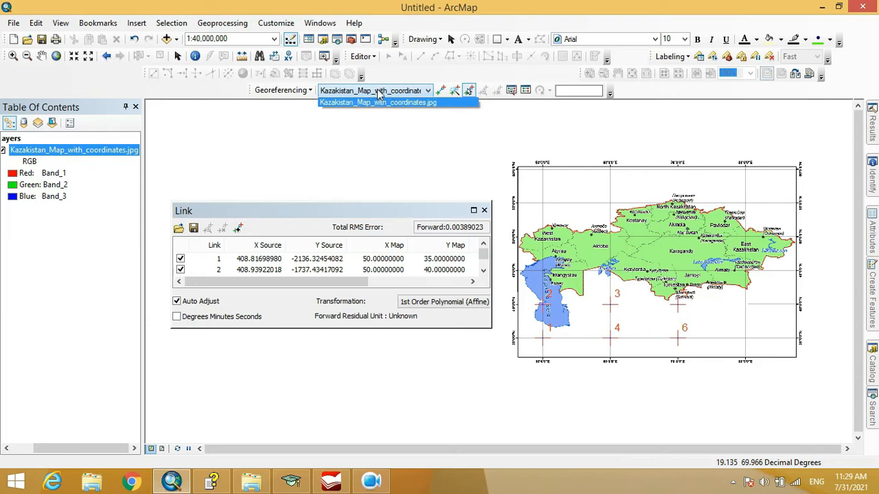
pyautogui.click(377, 91)
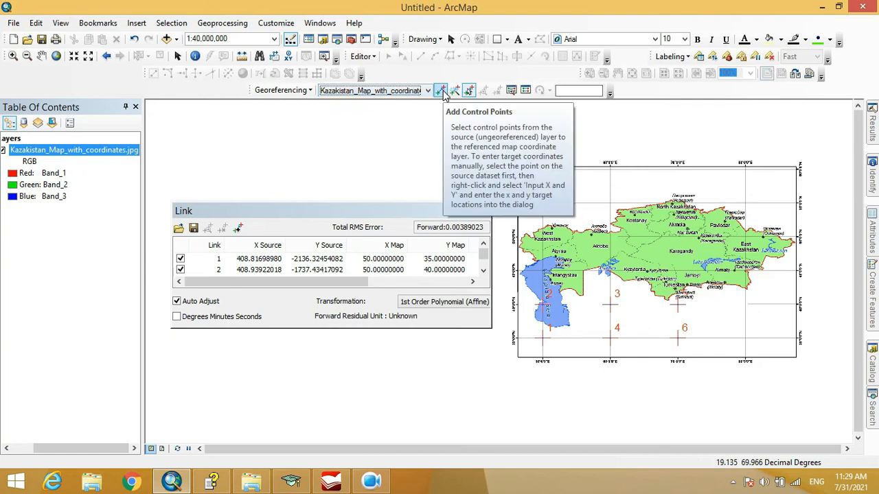
# Place the source point of a new control point on the intersection of the 80°E and 40°N grid lines
pyautogui.click(441, 92)
pyautogui.scroll(1, 742, 307)
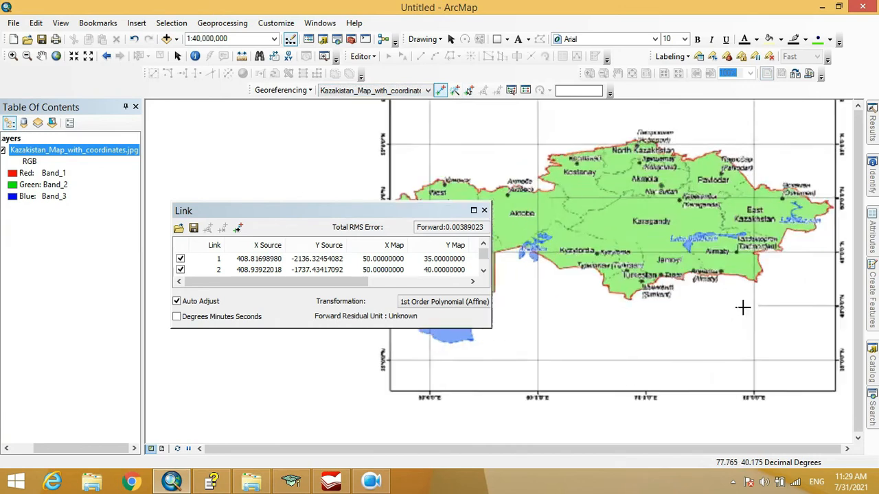
pyautogui.scroll(2, 742, 307)
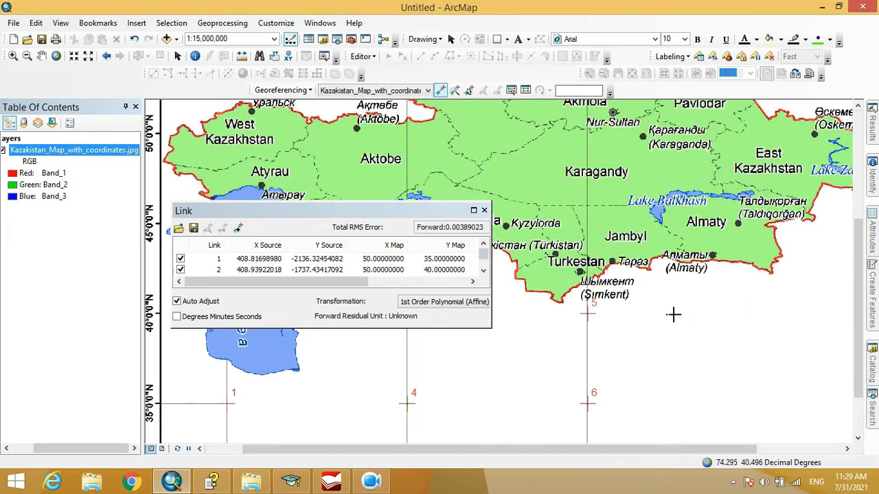
pyautogui.moveTo(699, 333); pyautogui.dragTo(686, 272)
pyautogui.scroll(-1, 676, 283)
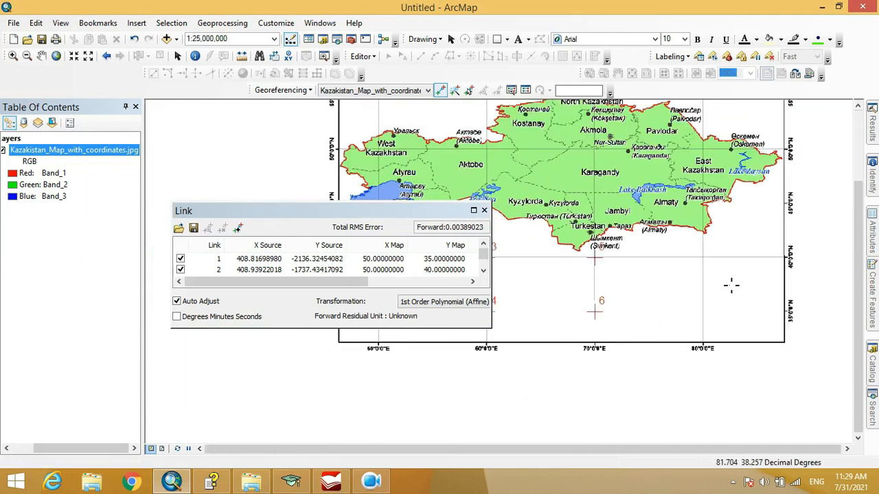
pyautogui.scroll(2, 731, 286)
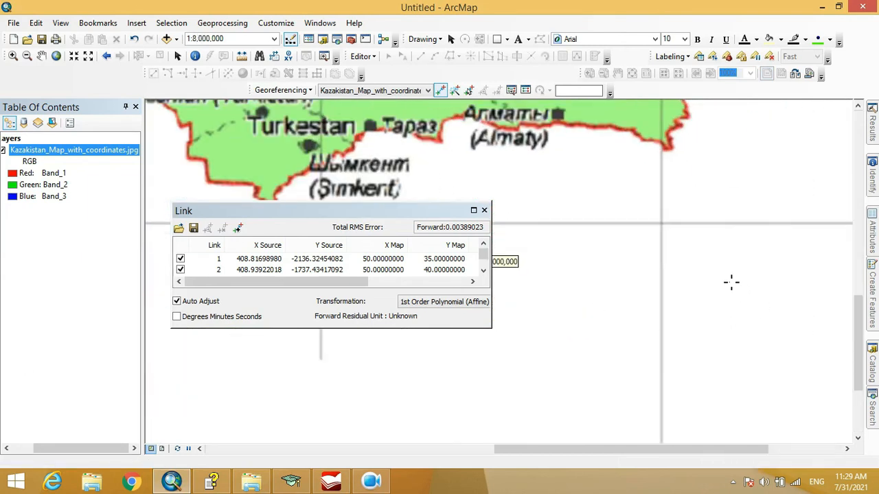
pyautogui.moveTo(693, 304); pyautogui.dragTo(803, 175)
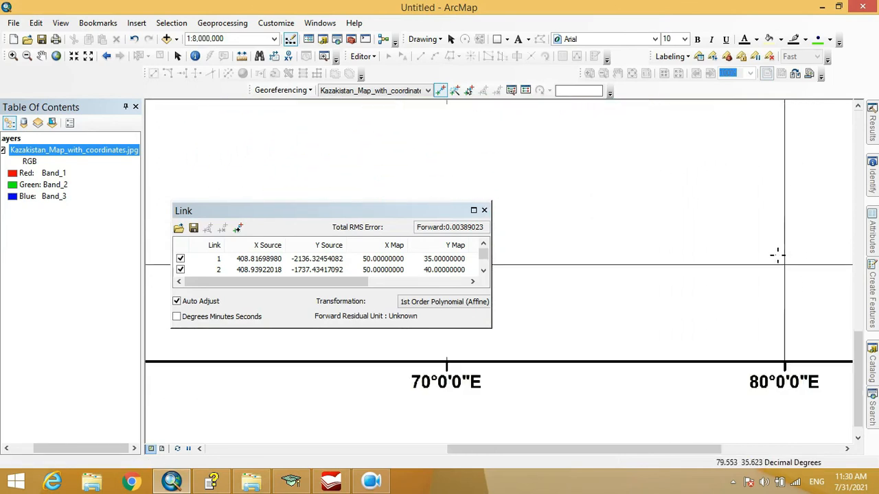
pyautogui.moveTo(760, 193); pyautogui.dragTo(702, 399)
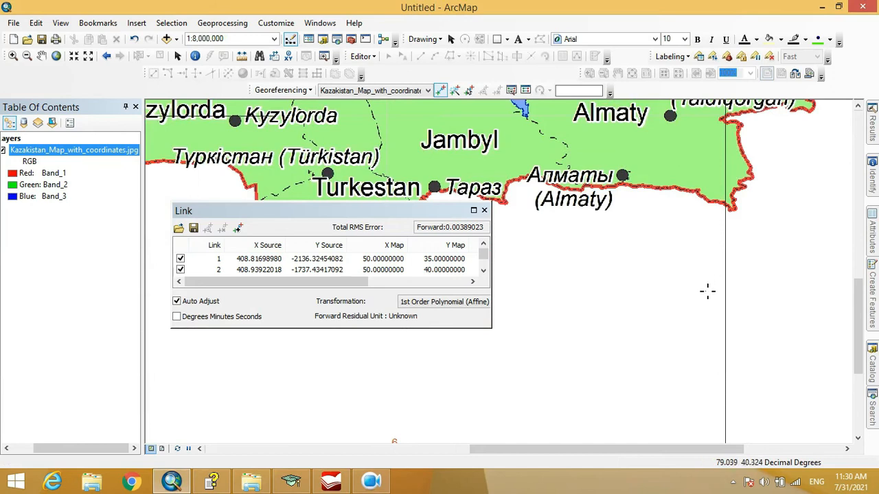
pyautogui.scroll(3, 707, 291)
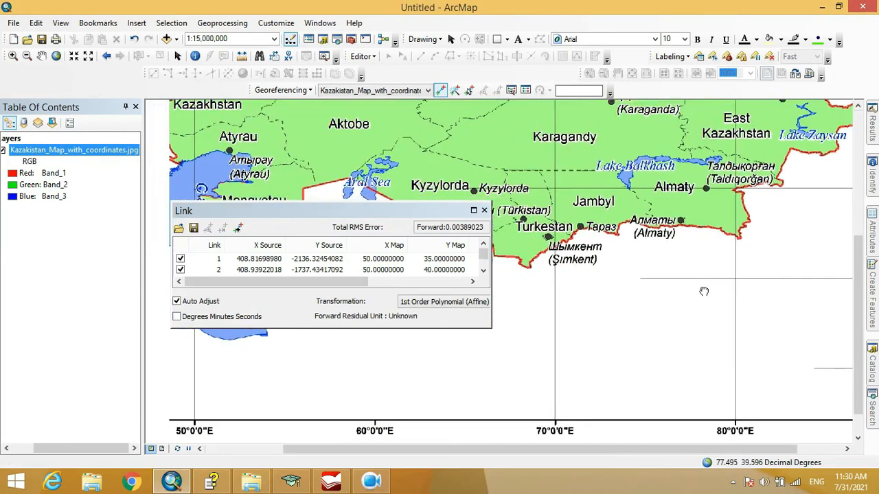
pyautogui.moveTo(704, 292); pyautogui.dragTo(624, 279)
pyautogui.scroll(-4, 760, 273)
pyautogui.moveTo(694, 287); pyautogui.dragTo(737, 156)
pyautogui.scroll(-4, 556, 262)
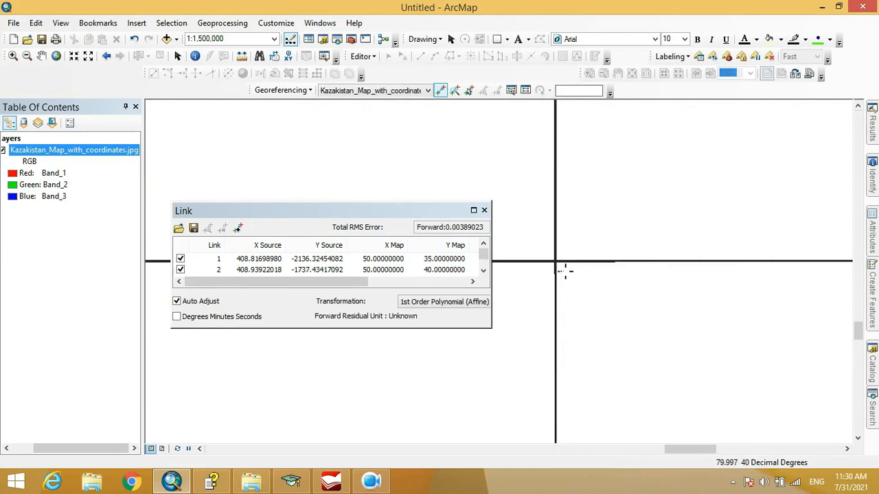
pyautogui.click(556, 262)
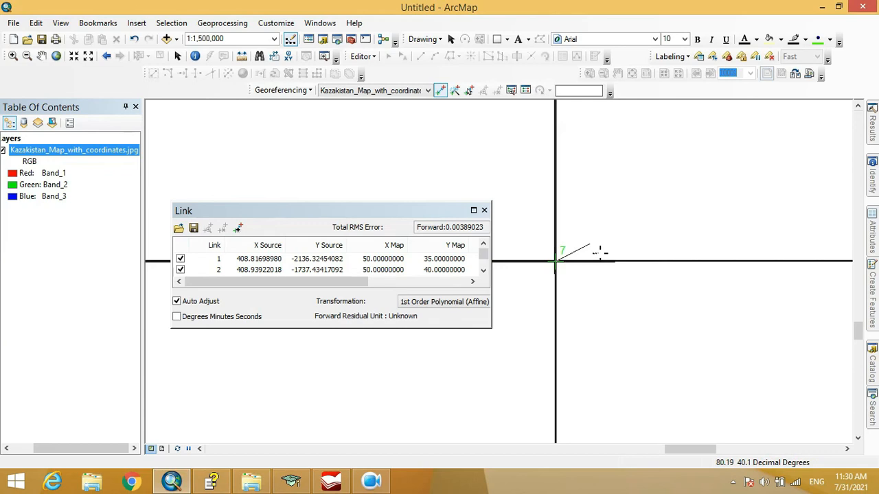
# Enter X 80.0 and Y 40.0 as the target coordinates of the new control point
pyautogui.rightClick(590, 245)
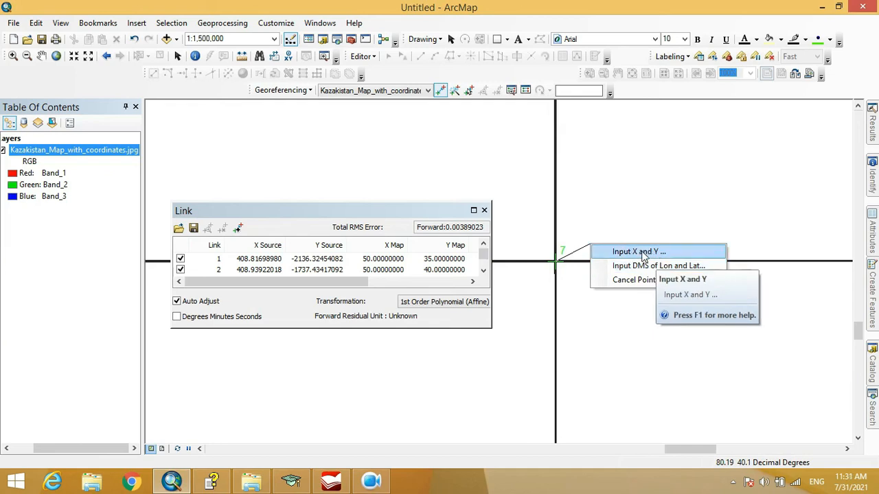
pyautogui.click(645, 255)
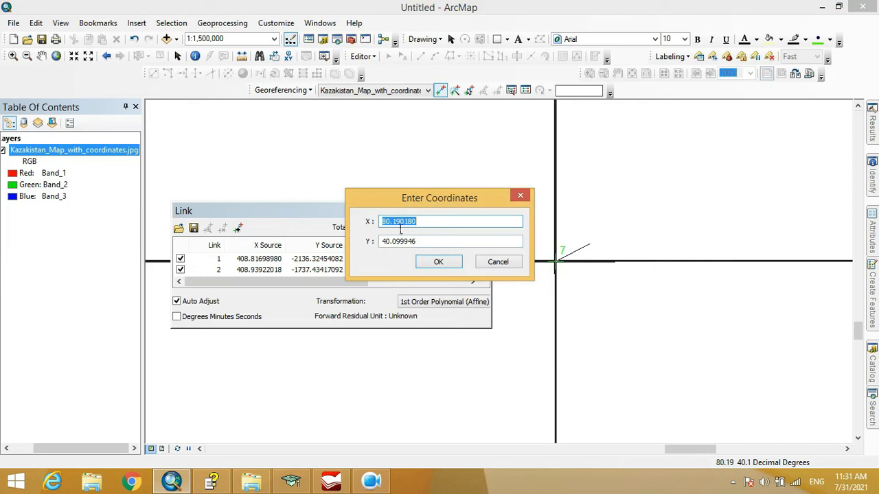
pyautogui.moveTo(401, 230); pyautogui.dragTo(441, 232)
pyautogui.write('0')
pyautogui.moveTo(393, 246); pyautogui.dragTo(453, 254)
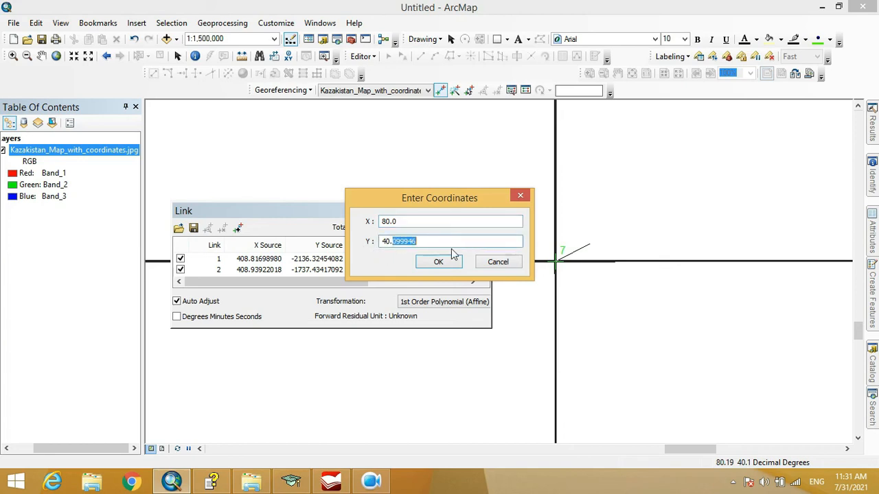
pyautogui.write('0')
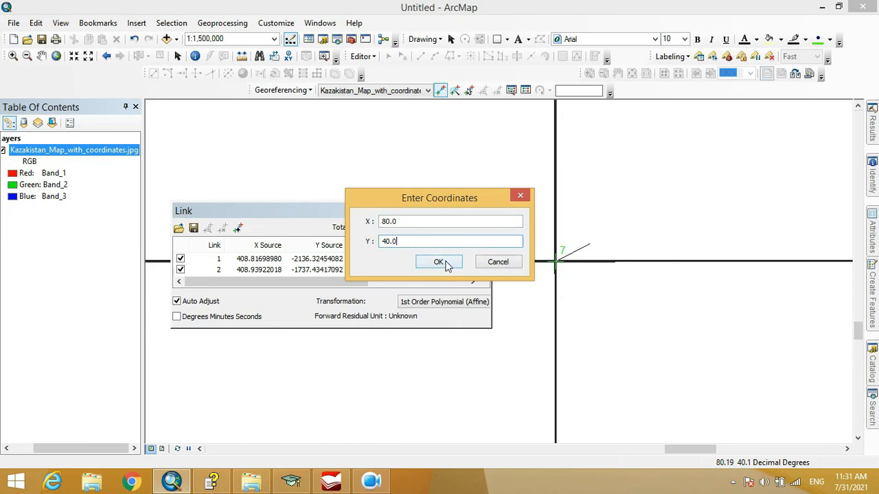
pyautogui.click(441, 261)
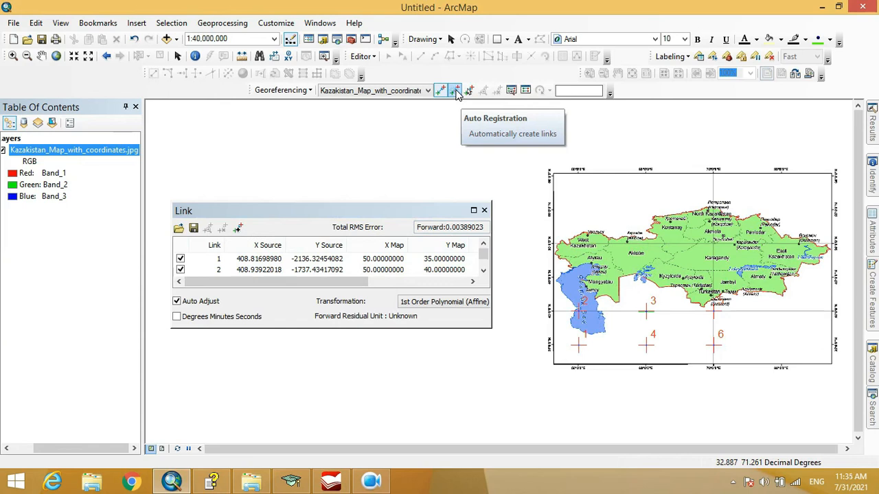
# Select control point links 5 and 6 in turn on the map, find link 6 in the table and zoom to it
pyautogui.click(469, 93)
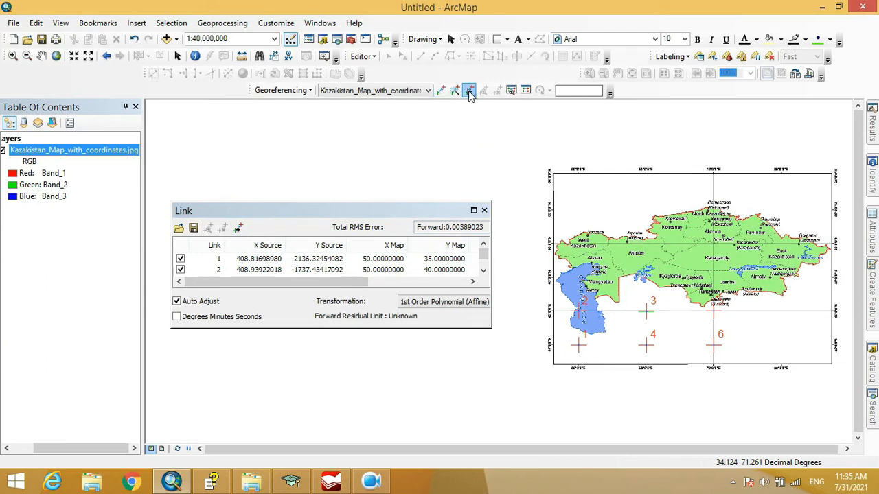
pyautogui.click(716, 314)
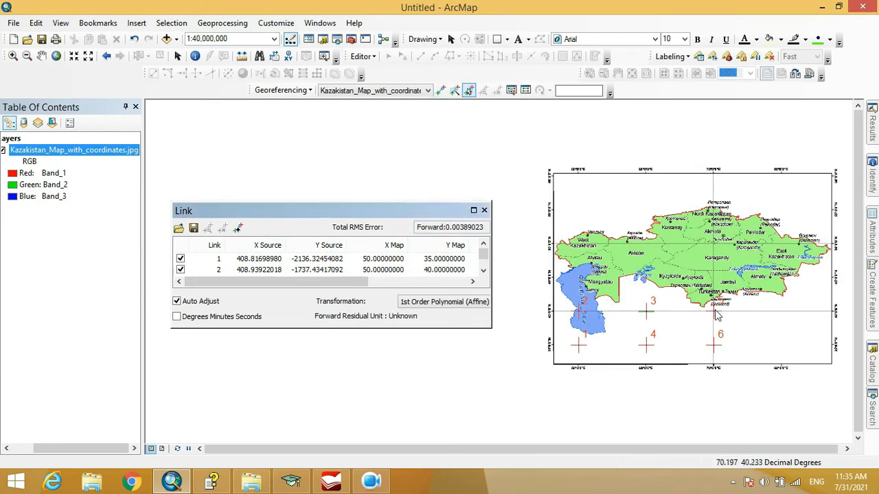
pyautogui.click(714, 345)
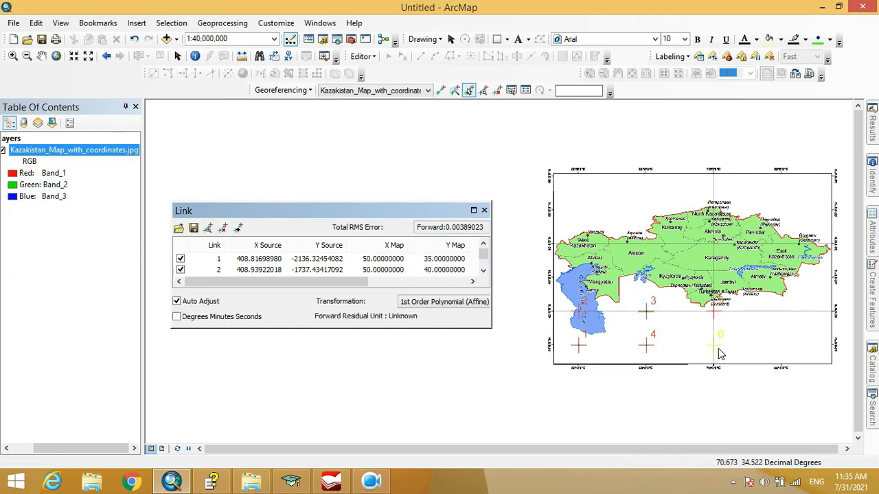
pyautogui.moveTo(484, 254); pyautogui.dragTo(489, 274)
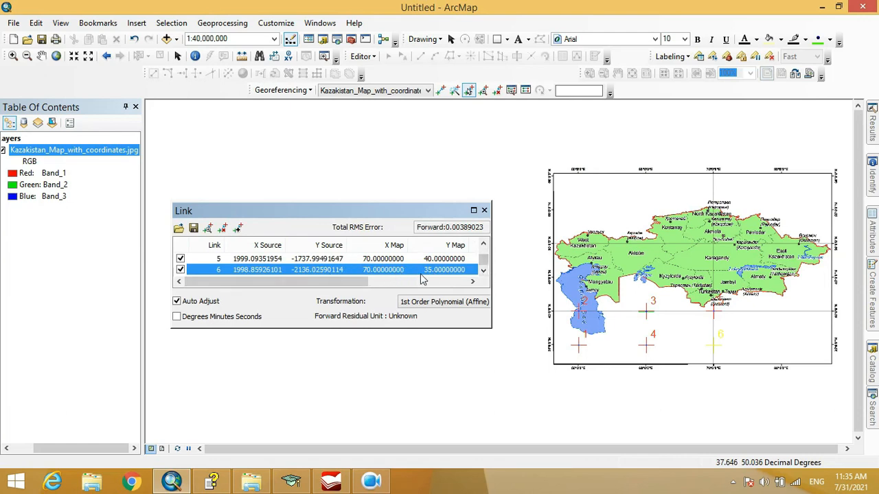
pyautogui.click(484, 92)
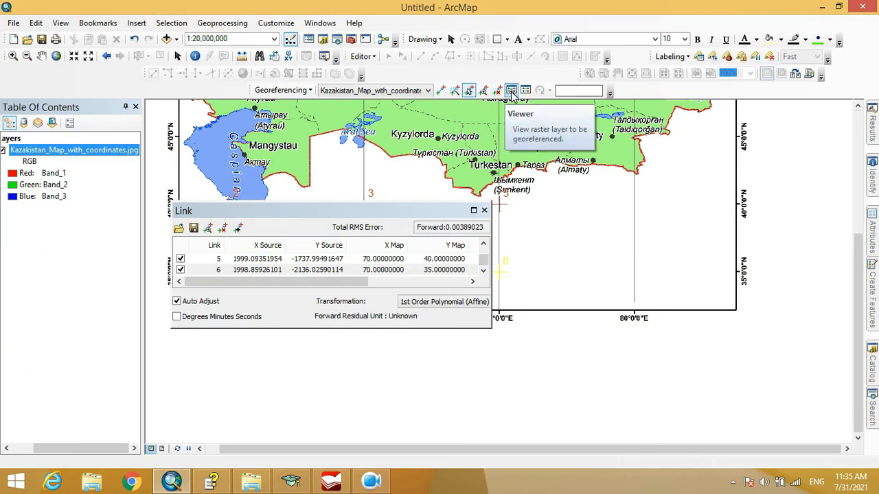
# Show the raster in a separate georeferencing Viewer window, reposition the window and examine the northern part of the Kazakhstan map
pyautogui.click(511, 91)
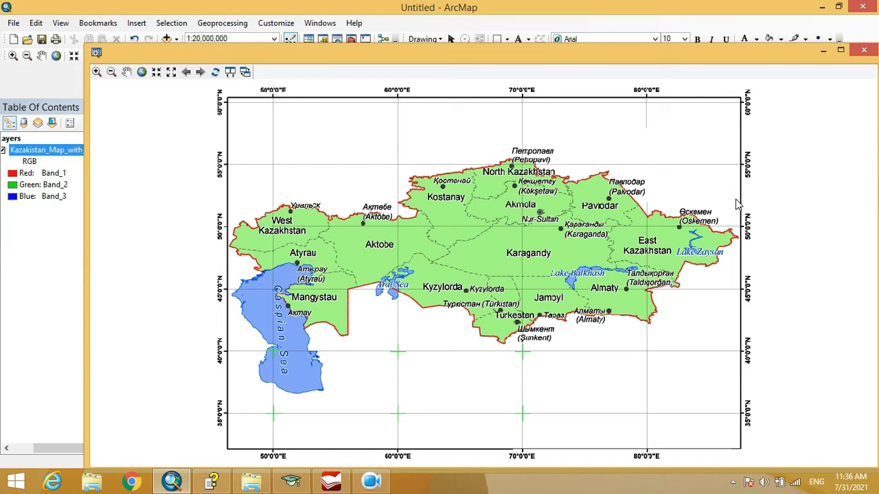
pyautogui.doubleClick(737, 59)
pyautogui.moveTo(658, 69); pyautogui.dragTo(707, 110)
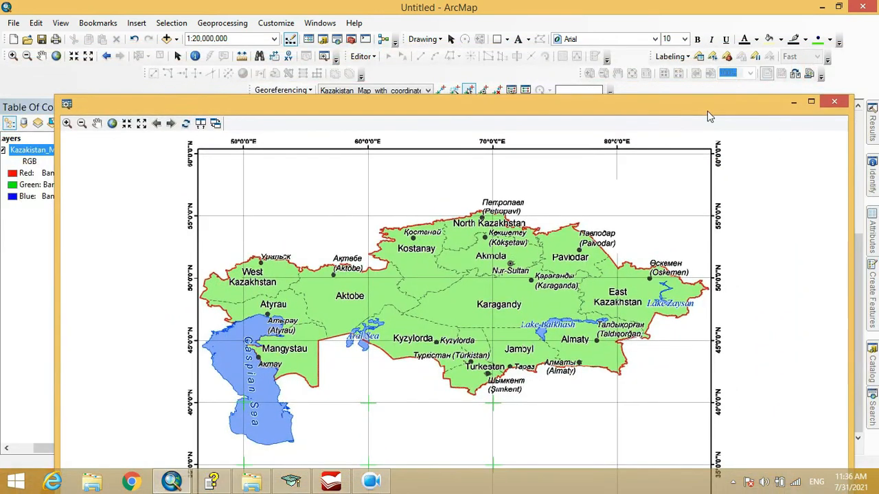
pyautogui.click(97, 123)
pyautogui.click(422, 274)
pyautogui.scroll(2, 455, 263)
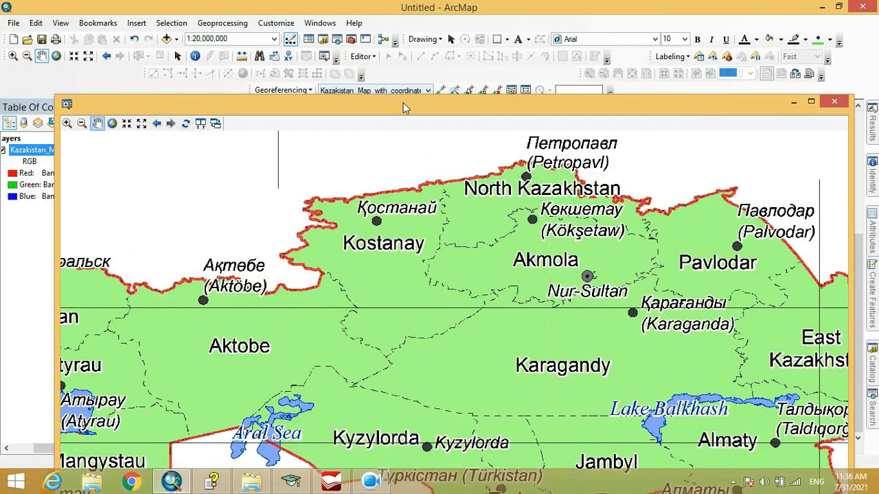
pyautogui.moveTo(403, 103); pyautogui.dragTo(400, 155)
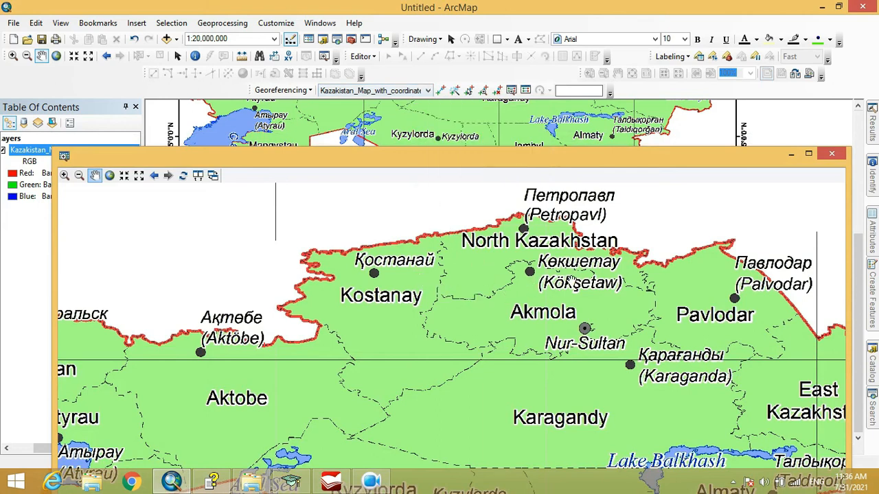
pyautogui.moveTo(570, 282); pyautogui.dragTo(474, 257)
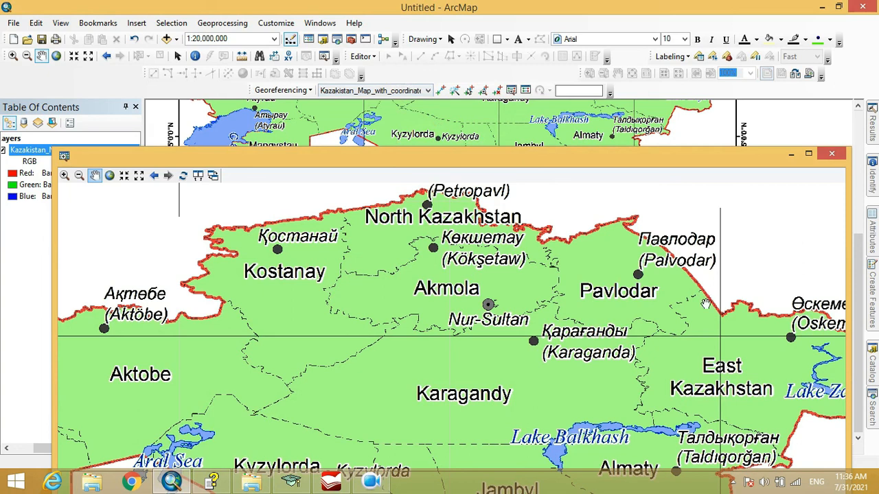
# Bring the southern part of the map into view in the Viewer window, and close the Viewer and the Link table
pyautogui.moveTo(706, 304); pyautogui.dragTo(660, 232)
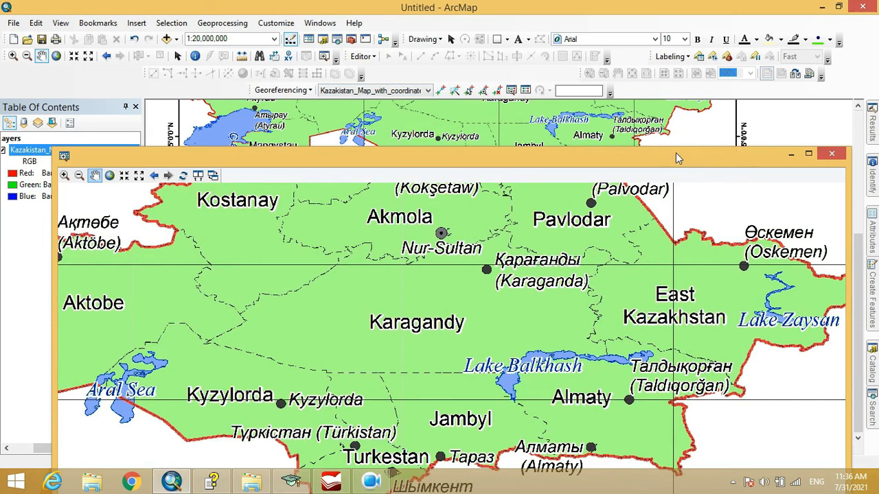
pyautogui.click(832, 153)
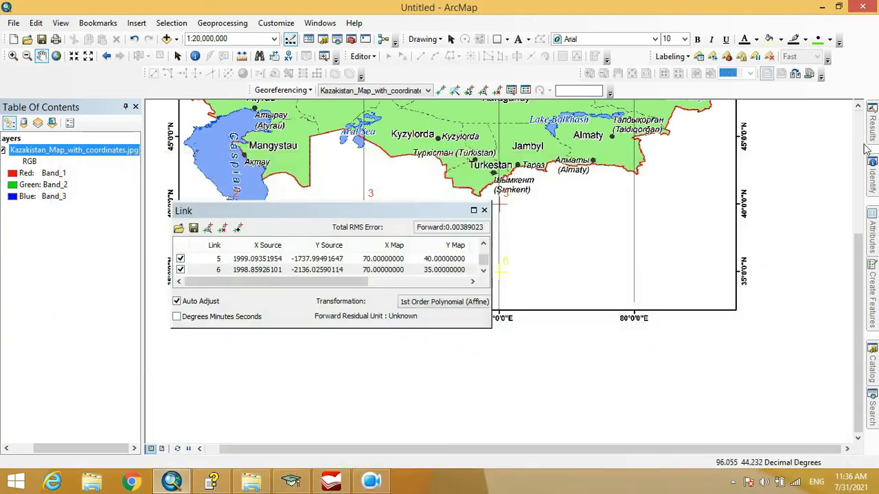
pyautogui.click(483, 210)
# Update the georeferencing of the Kazakhstan raster to save the transformation defined by its control points
pyautogui.moveTo(493, 217); pyautogui.dragTo(491, 290)
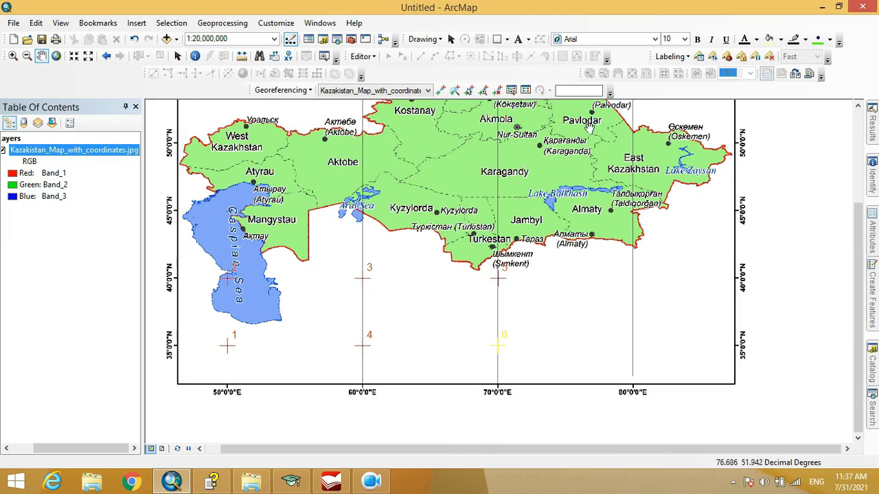
pyautogui.click(283, 90)
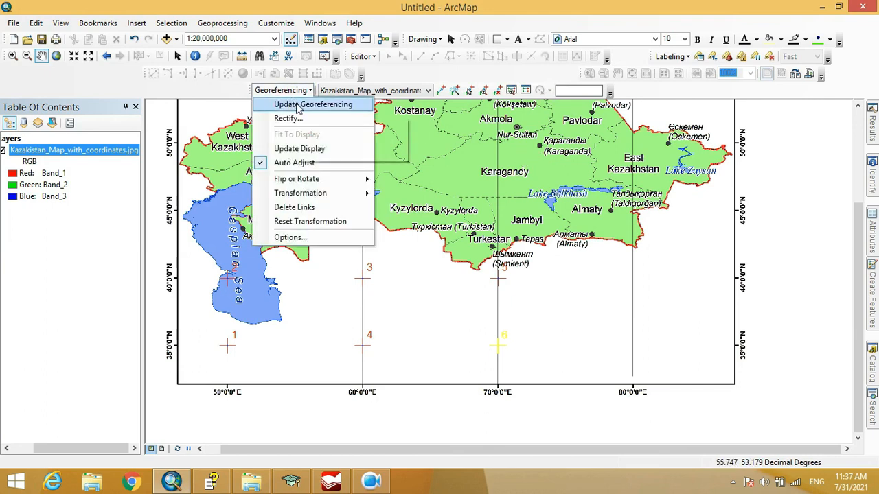
pyautogui.click(306, 108)
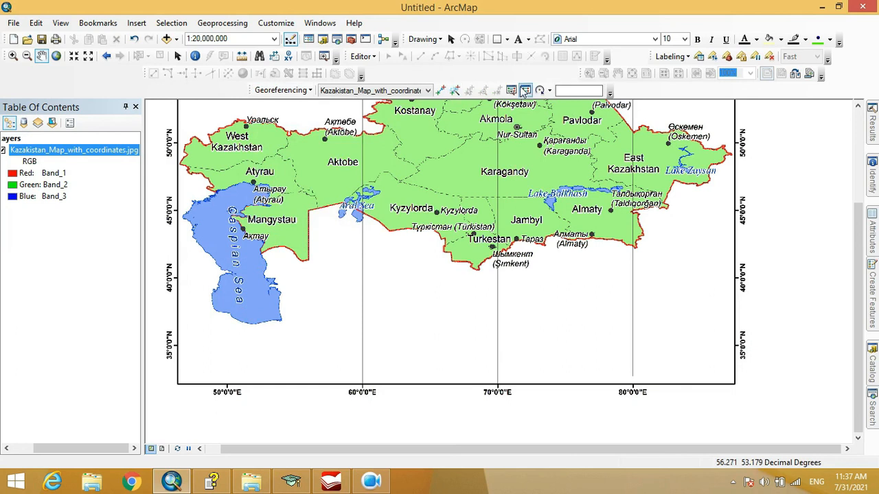
# Rotate the Kazakhstan raster by 45 degrees with the georeferencing Rotate tool, entering the angle as a measurement
pyautogui.click(551, 91)
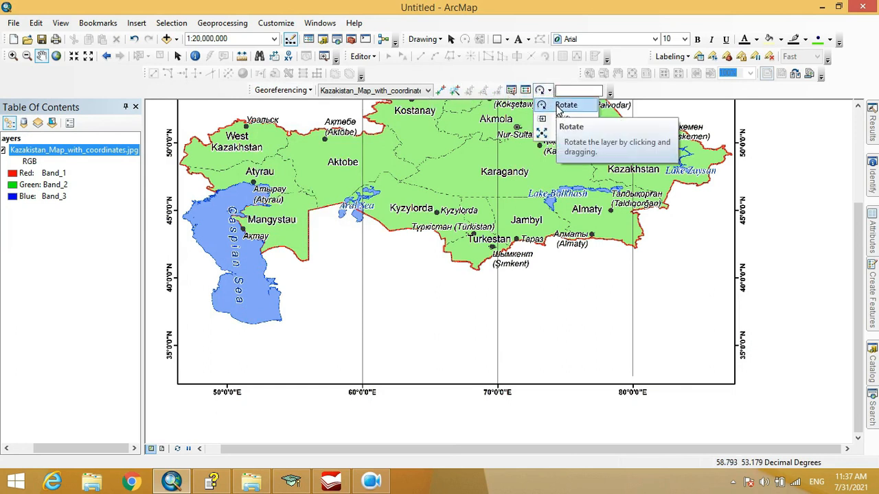
pyautogui.click(566, 105)
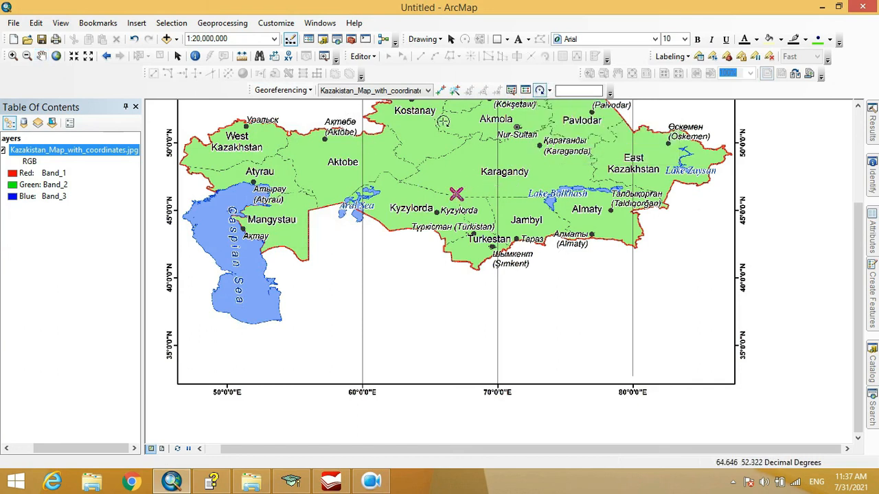
pyautogui.click(550, 91)
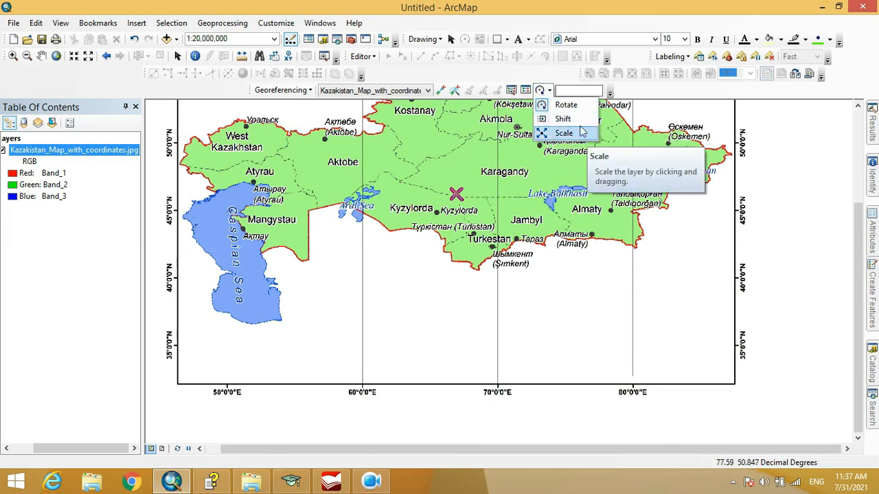
pyautogui.click(561, 78)
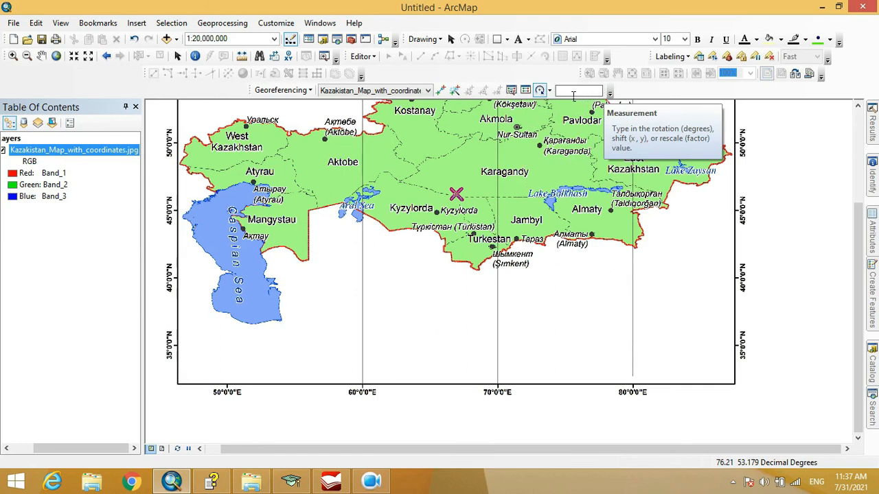
pyautogui.click(573, 95)
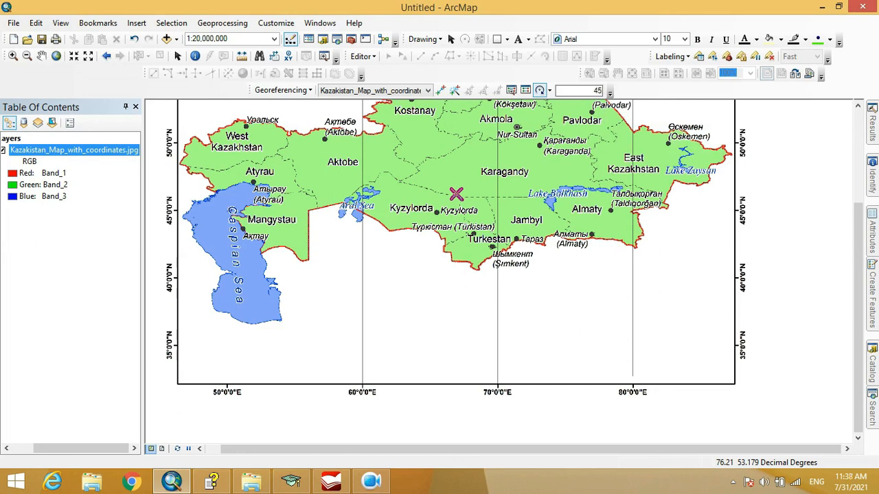
pyautogui.press('Return')
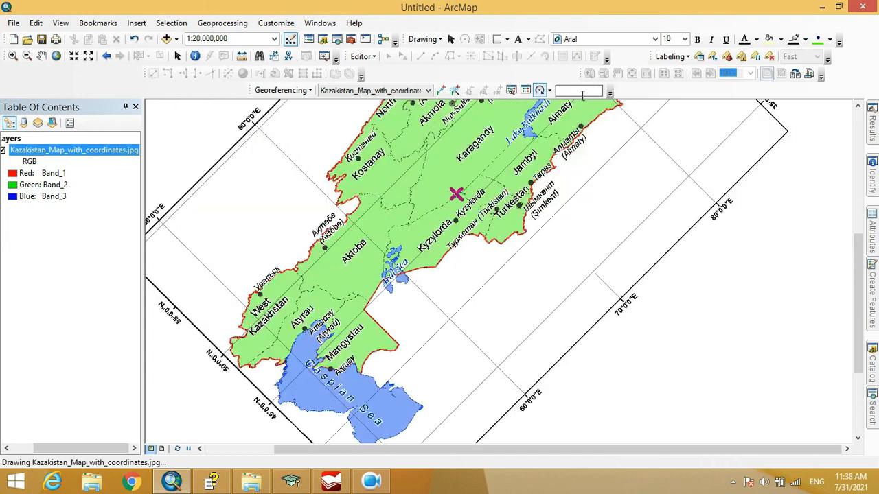
# Activate the Add Control Points tool for the Kazakhstan raster with the whole map in view
pyautogui.scroll(4, 565, 224)
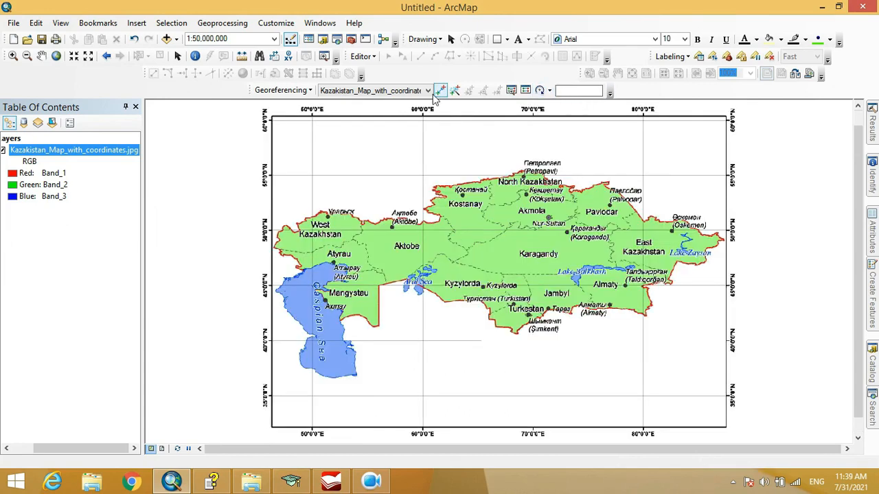
pyautogui.click(440, 91)
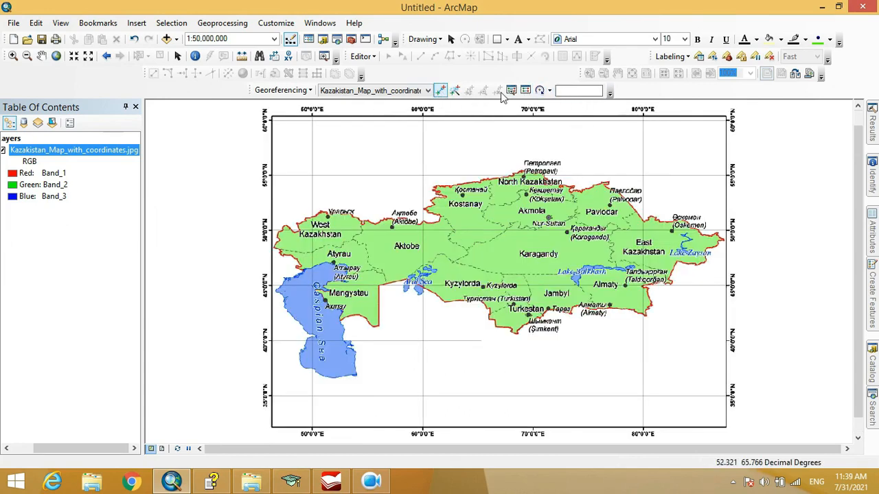